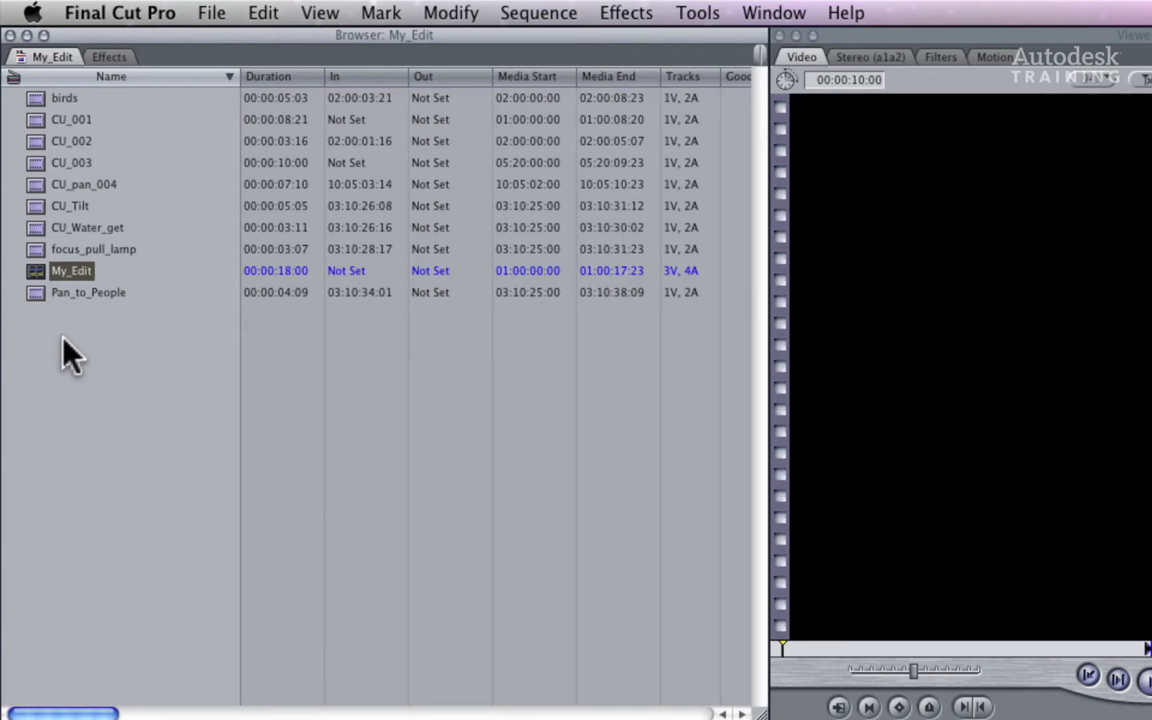
- Review My_Edit's sequence settings, browsing the AJA Kona3G 1080p 23.98 ProRes 422 (Proxy) preset without loading it
{"action": "right_click", "coordinate": [36, 269]}
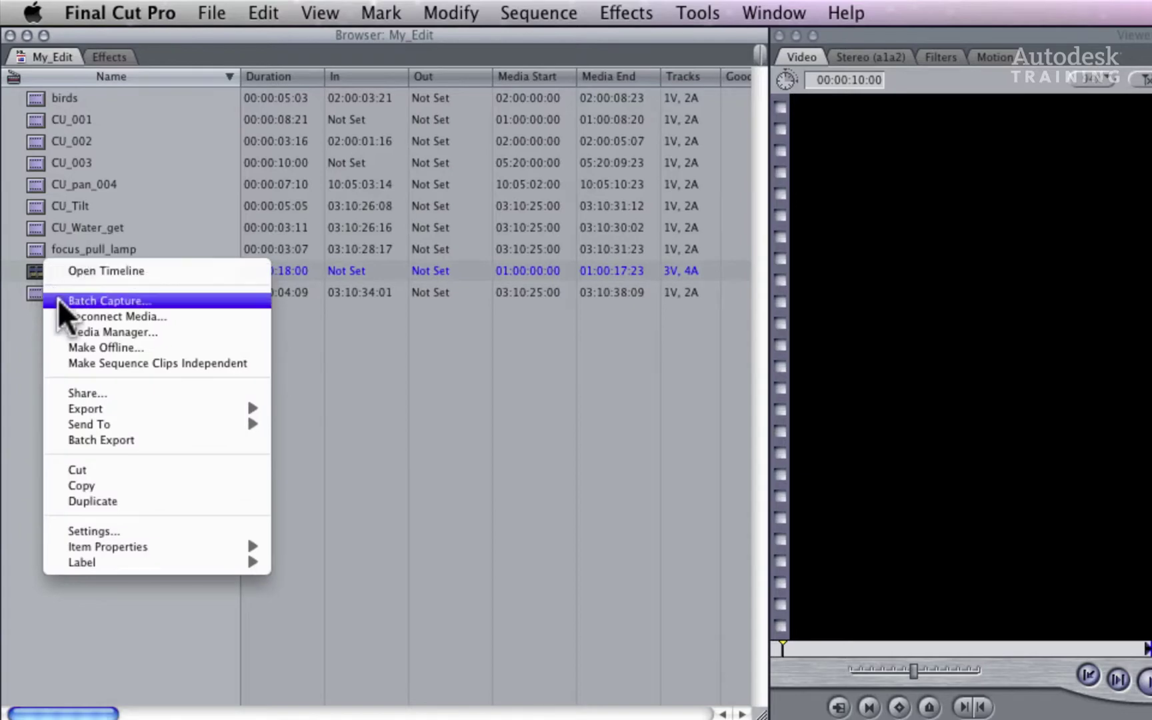
{"action": "left_click", "coordinate": [193, 531]}
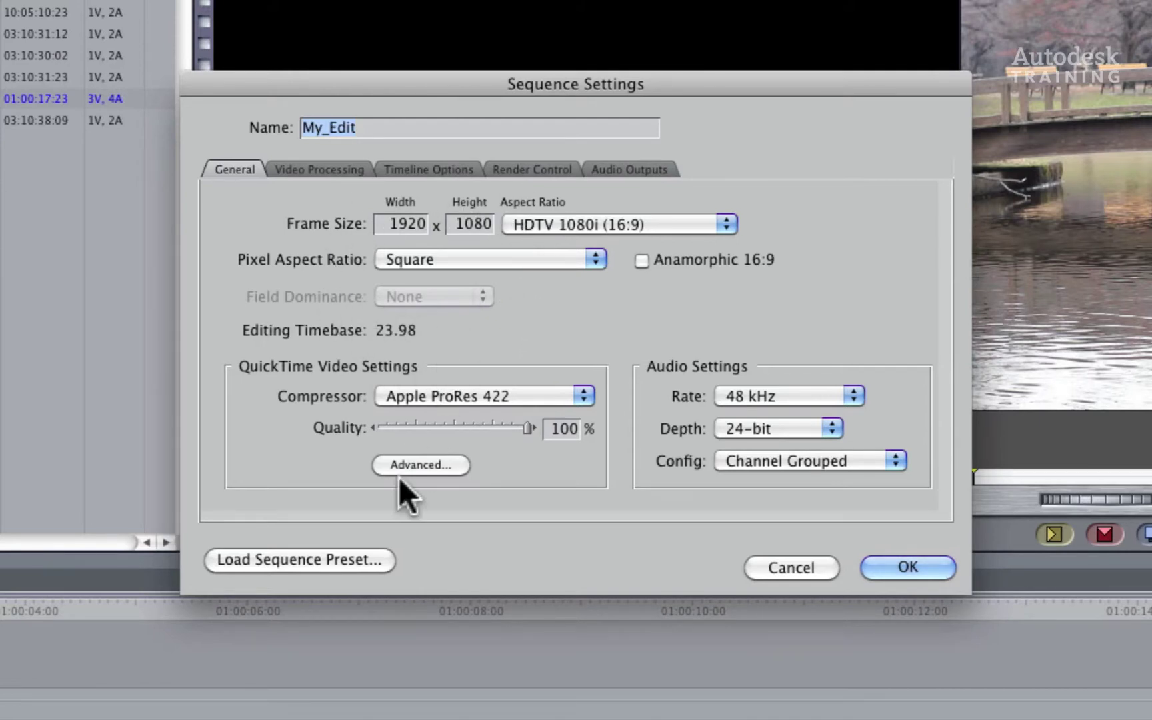
{"action": "left_click", "coordinate": [352, 561]}
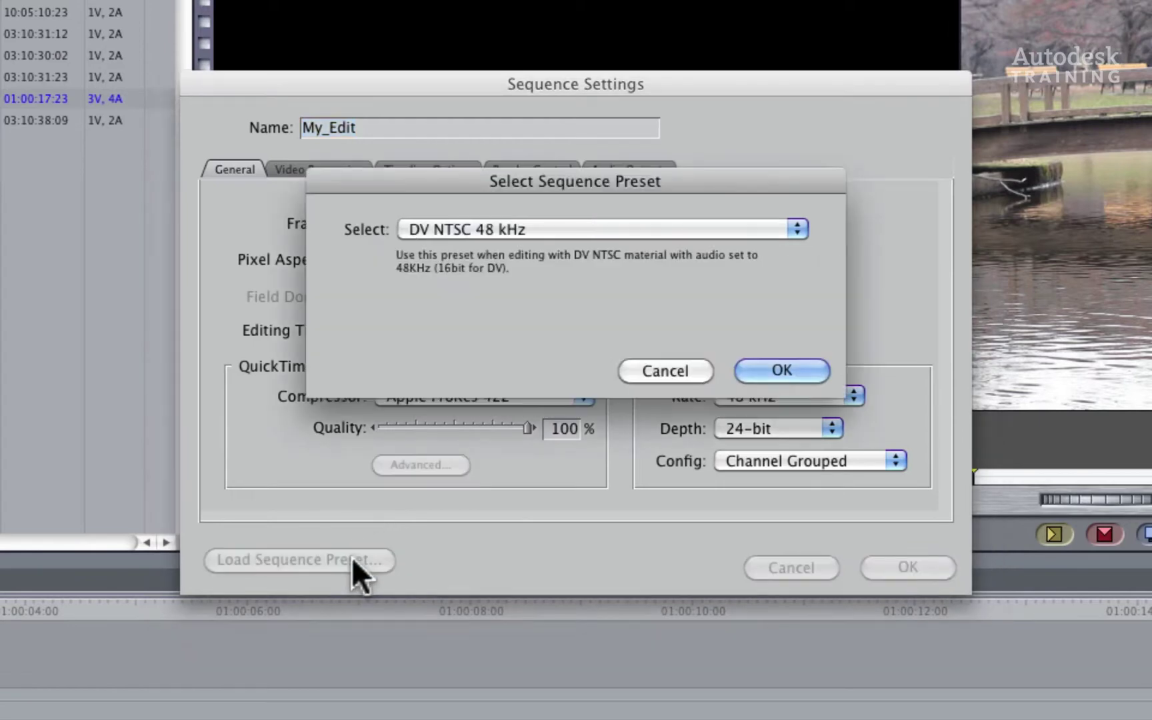
{"action": "left_click", "coordinate": [675, 225]}
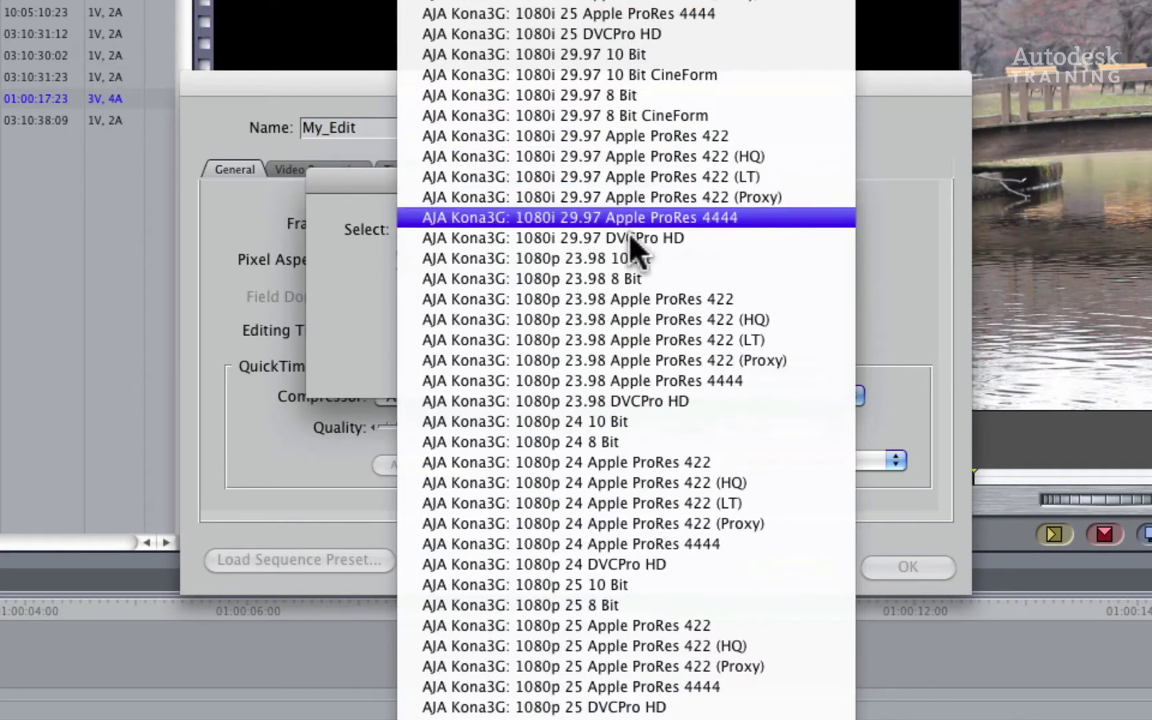
{"action": "left_click", "coordinate": [616, 360]}
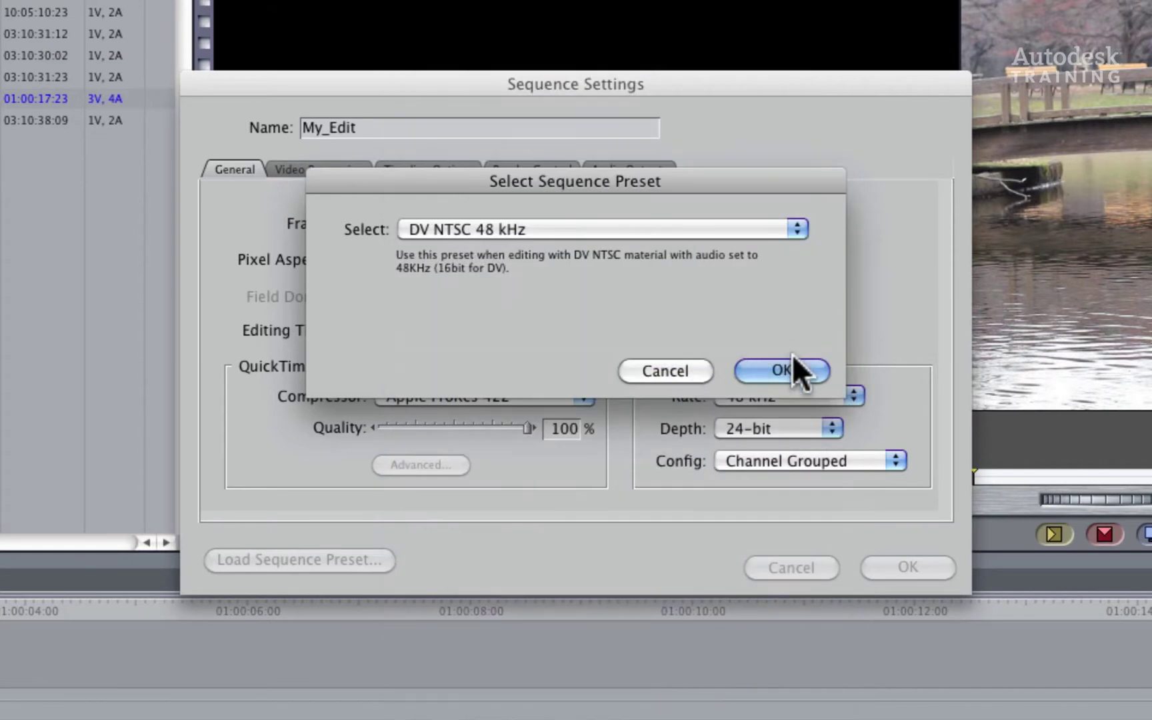
{"action": "left_click", "coordinate": [665, 365]}
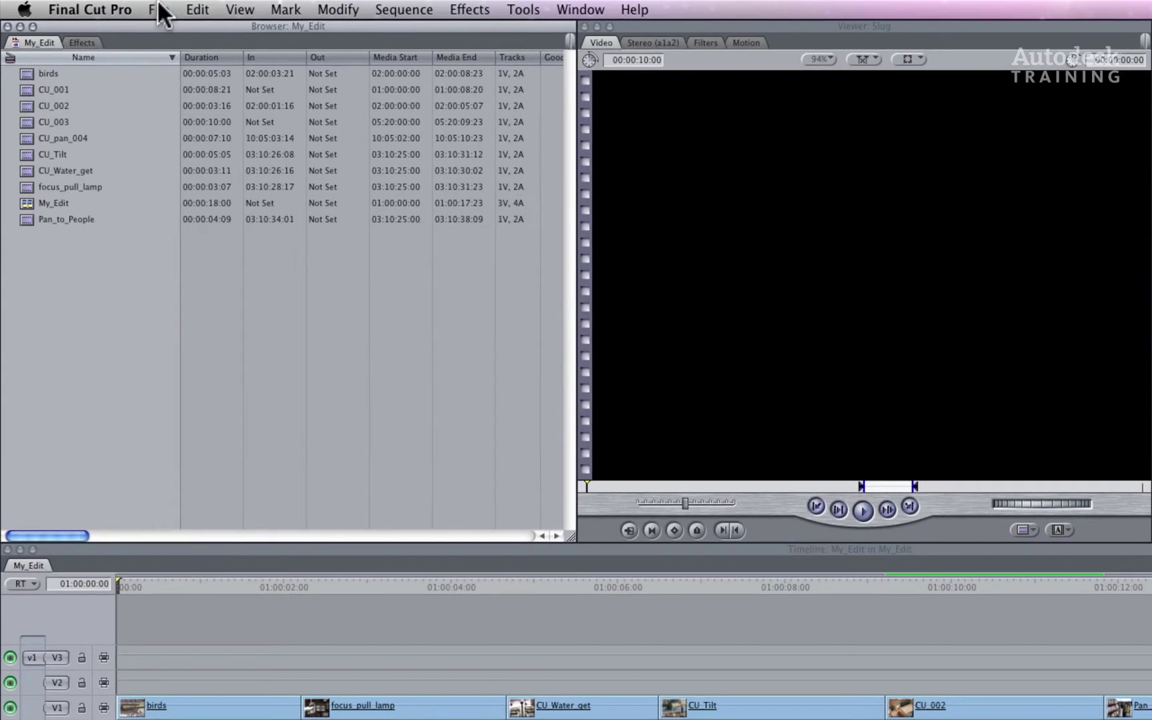
- Inspect the Media Manager with media handling set to Recompress, then close it without processing
{"action": "left_click", "coordinate": [138, 8]}
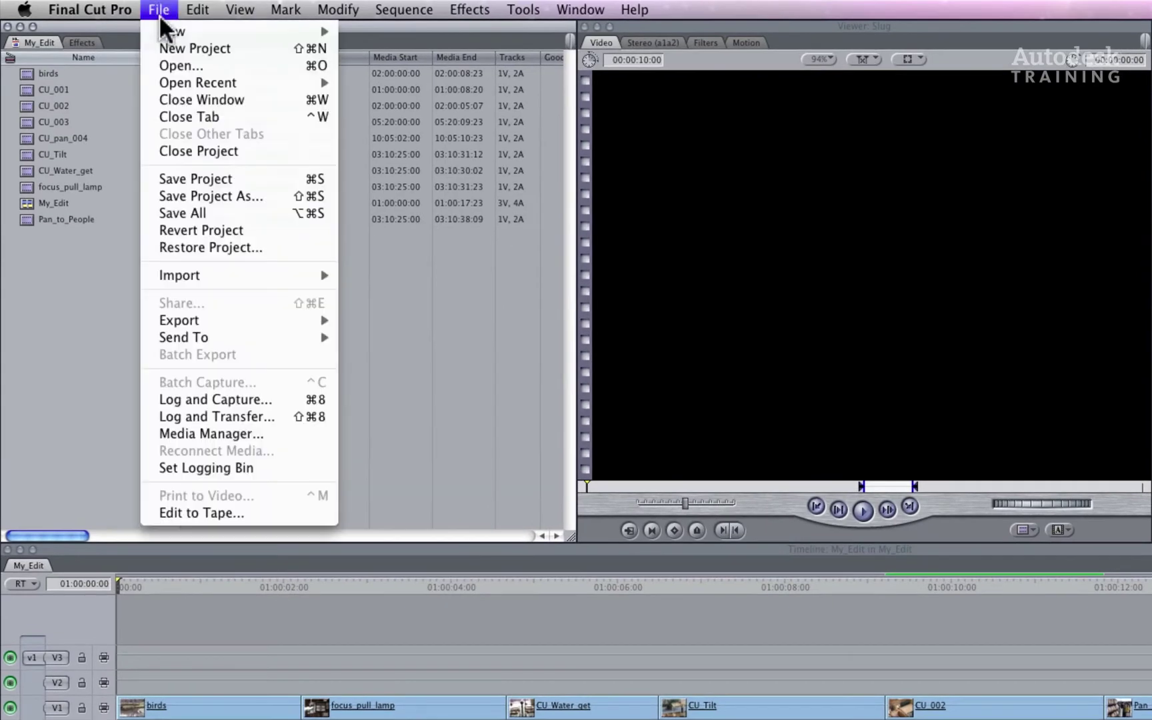
{"action": "mouse_move", "coordinate": [239, 270]}
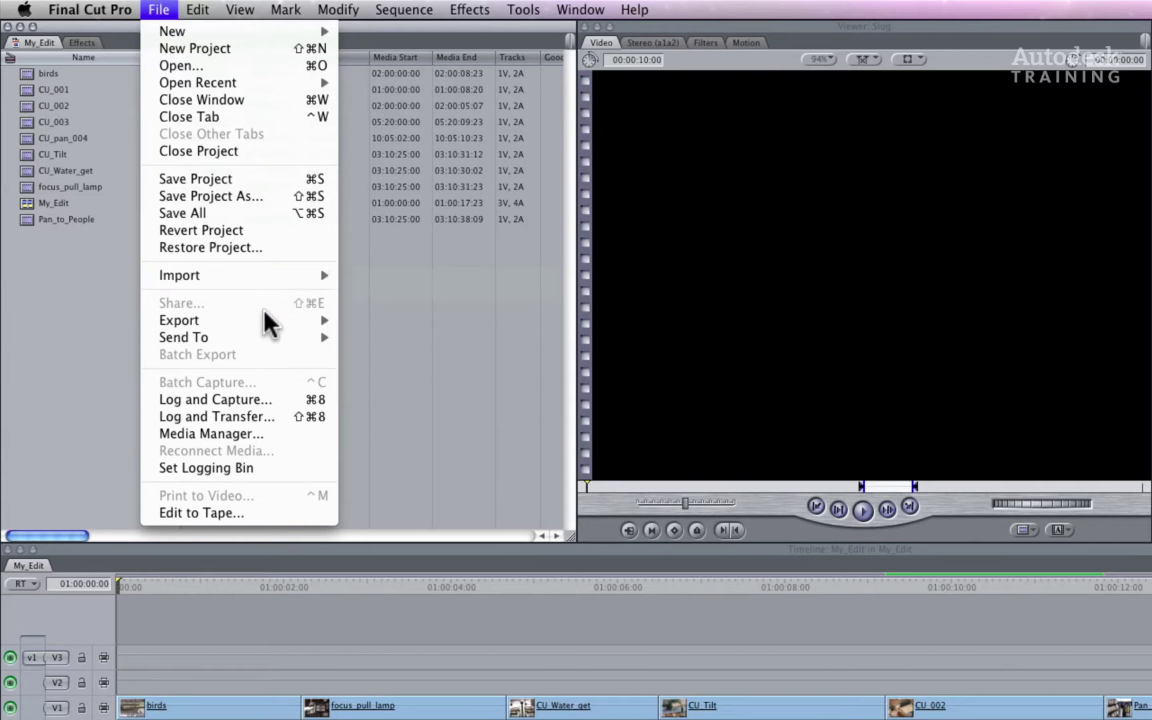
{"action": "left_click", "coordinate": [284, 434]}
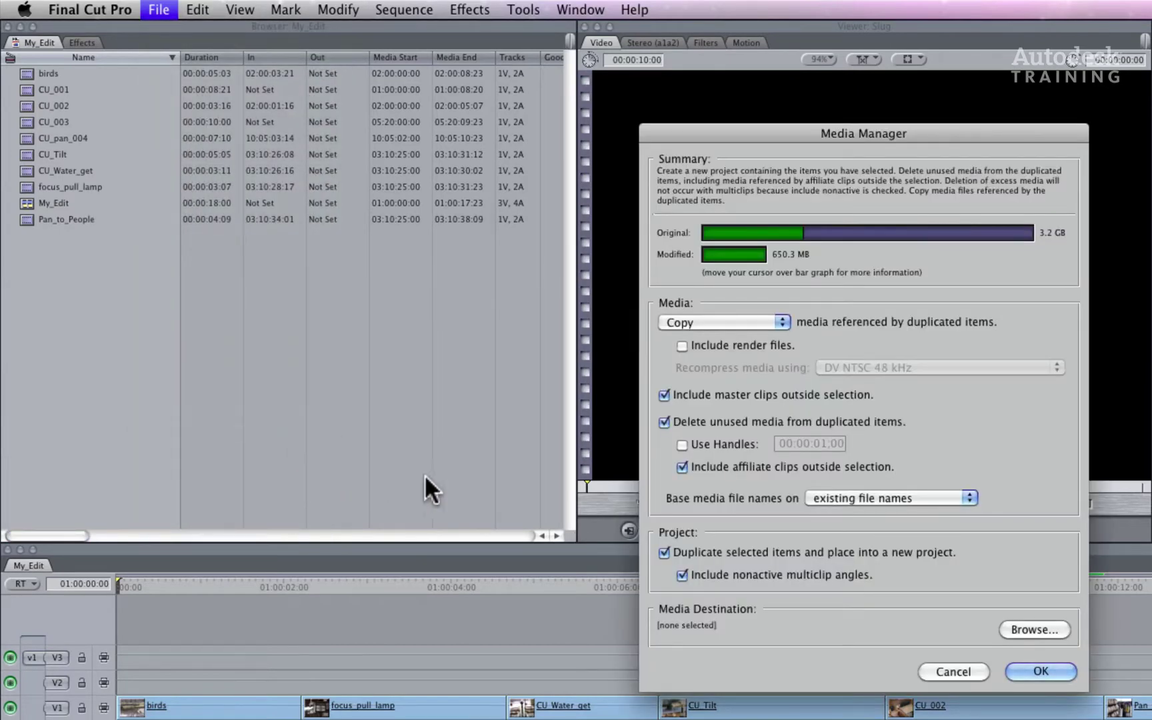
{"action": "left_click", "coordinate": [756, 320]}
{"action": "left_click", "coordinate": [748, 353]}
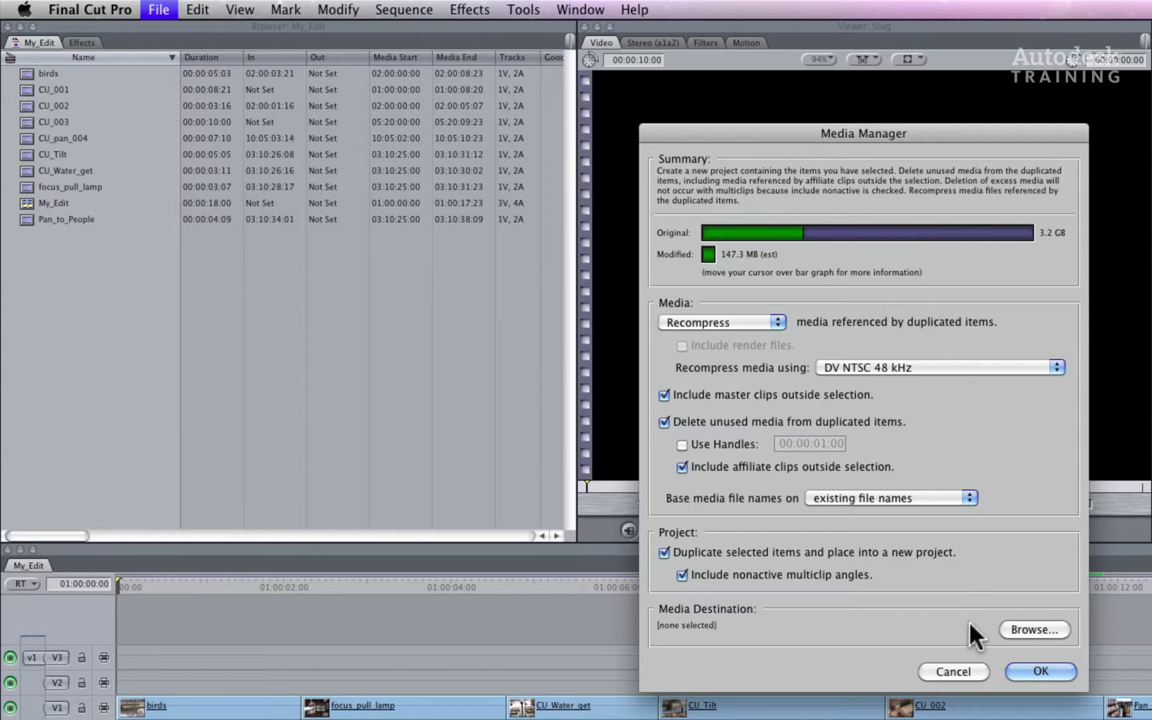
{"action": "left_click", "coordinate": [955, 670]}
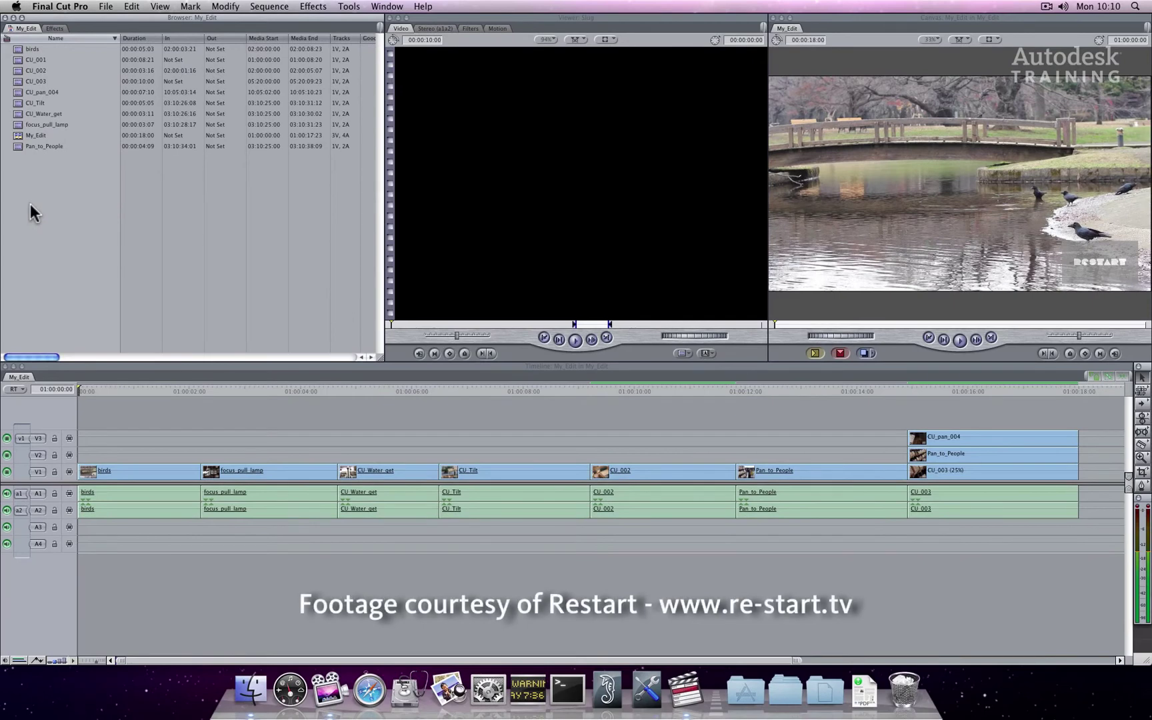
- Export My_Edit as Apple XML Interchange Format version 5, saved as My_Edit in the Media folder
{"action": "mouse_move", "coordinate": [112, 392]}
{"action": "left_mouse_down"}
{"action": "mouse_move", "coordinate": [559, 431]}
{"action": "mouse_move", "coordinate": [843, 397]}
{"action": "mouse_move", "coordinate": [672, 417]}
{"action": "mouse_move", "coordinate": [118, 384]}
{"action": "left_mouse_up"}
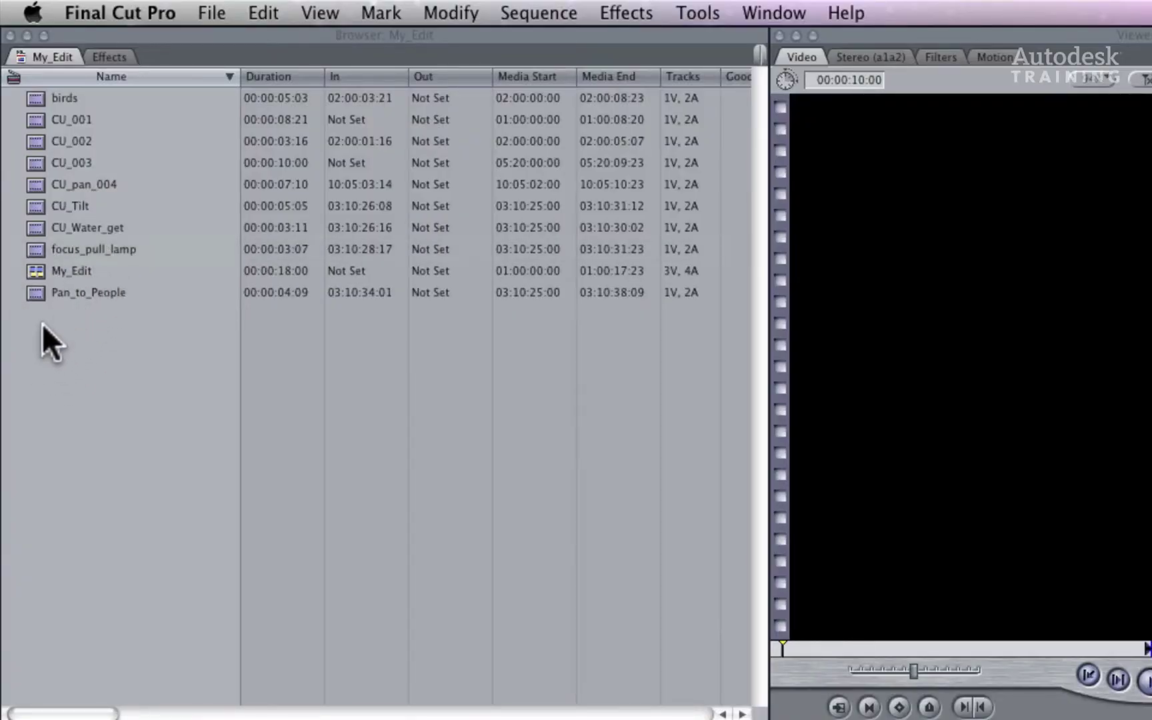
{"action": "left_click", "coordinate": [35, 267]}
{"action": "right_click", "coordinate": [35, 265]}
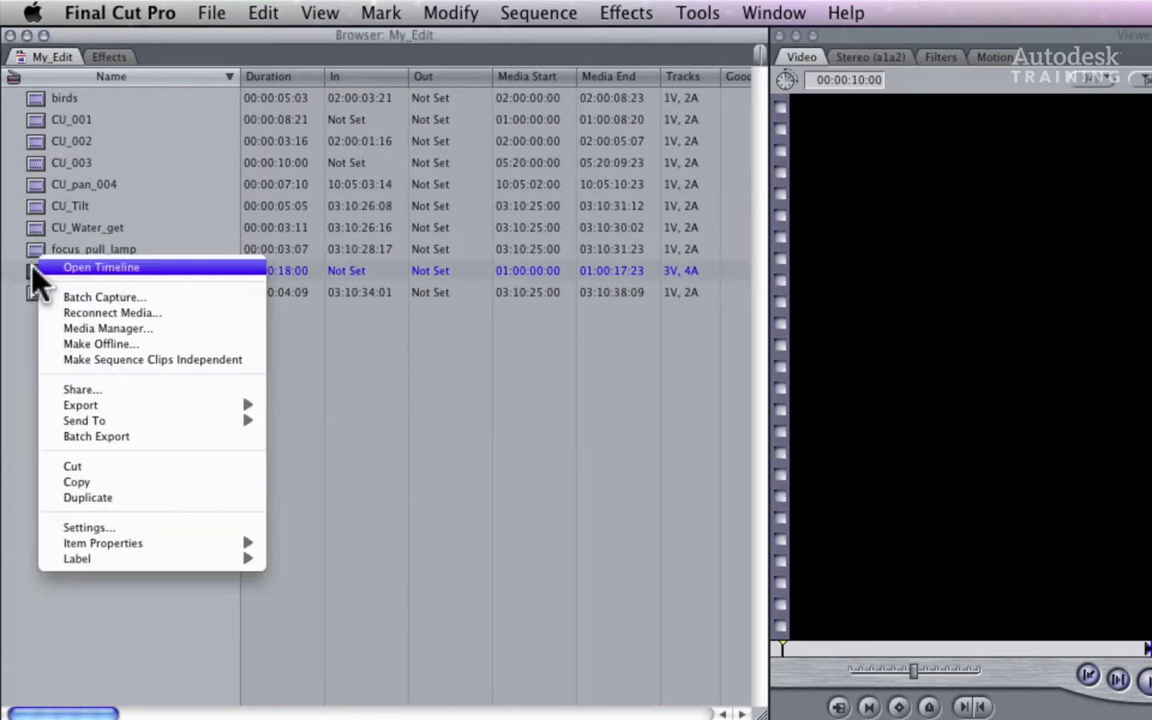
{"action": "mouse_move", "coordinate": [170, 404]}
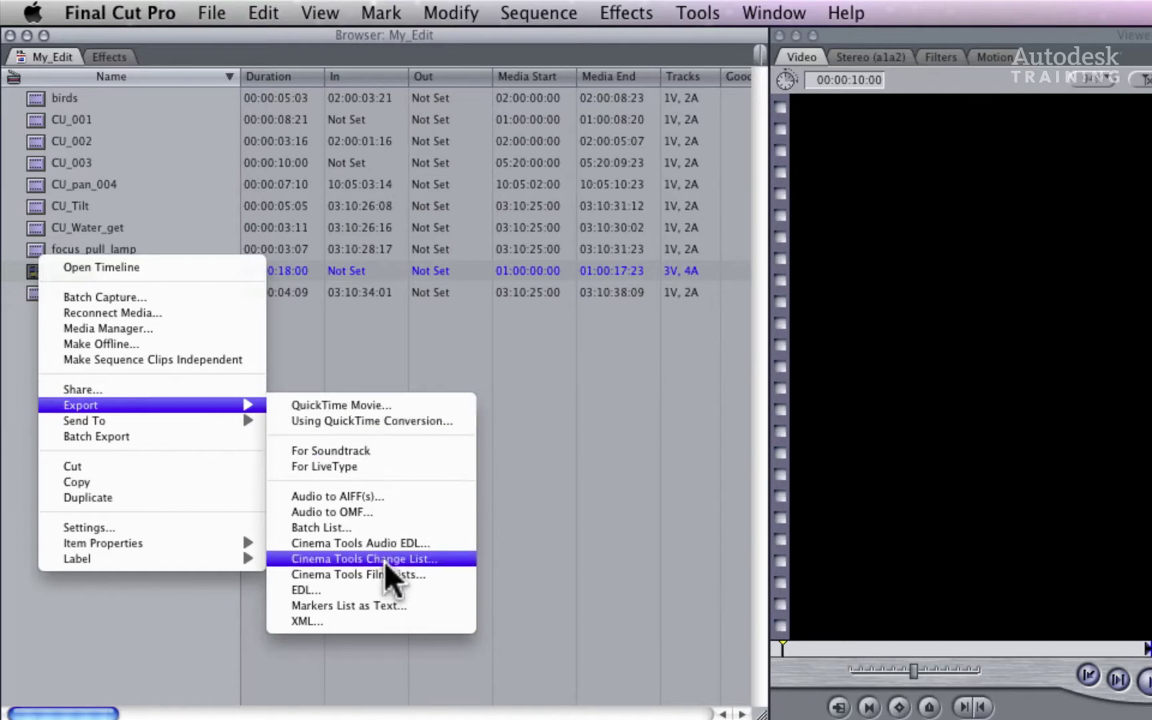
{"action": "left_click", "coordinate": [424, 619]}
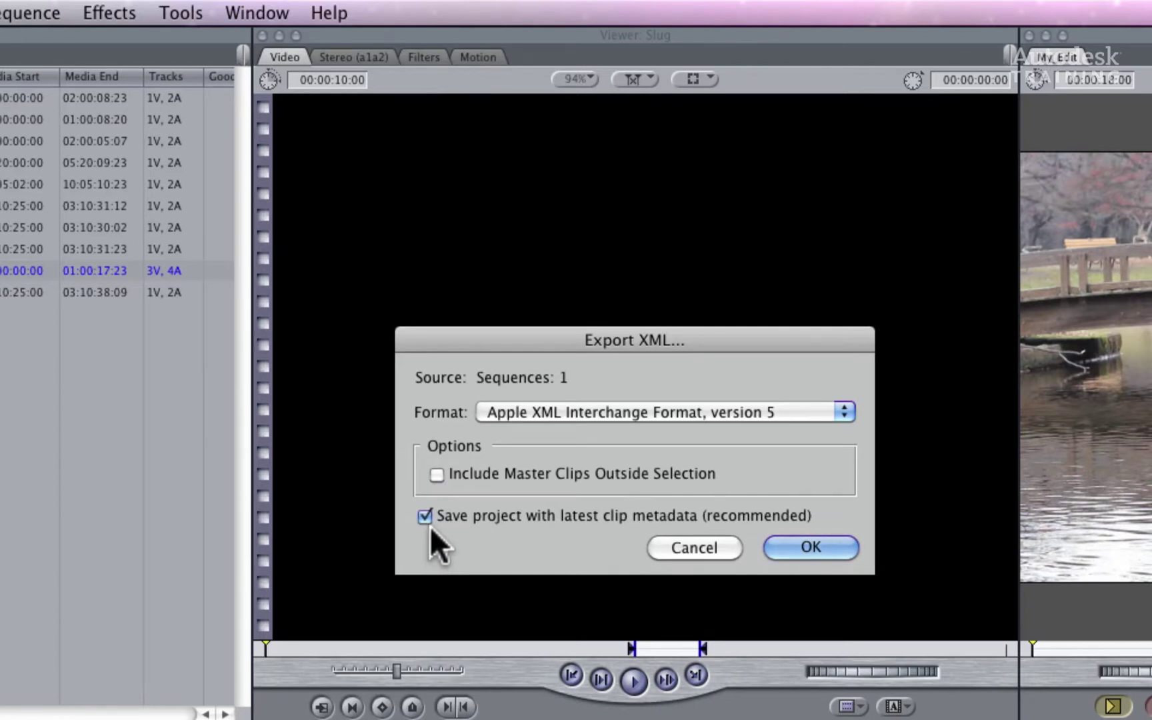
{"action": "left_click", "coordinate": [803, 547]}
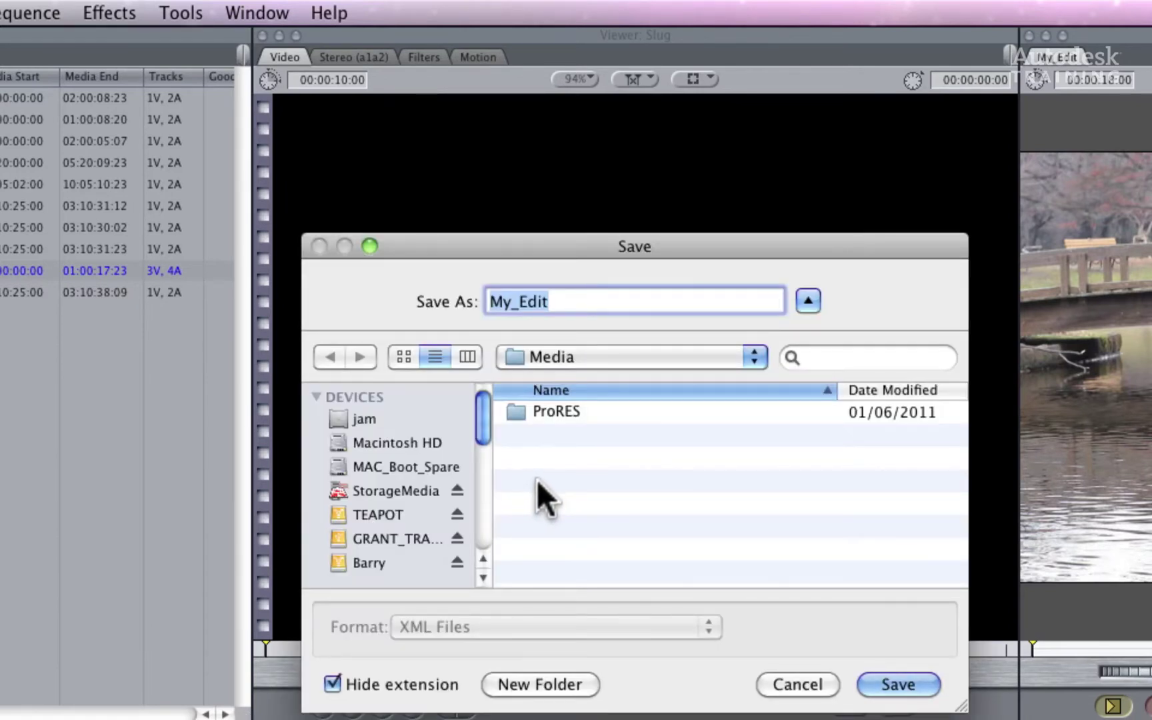
{"action": "double_click", "coordinate": [514, 413]}
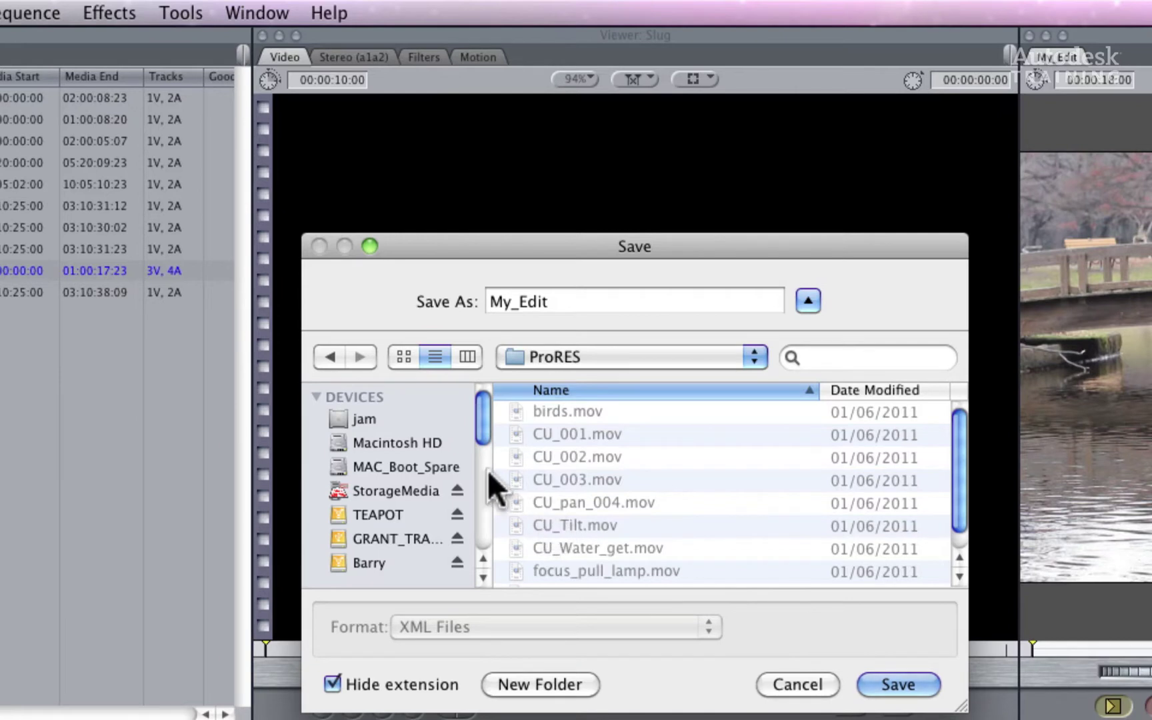
{"action": "left_click", "coordinate": [330, 356]}
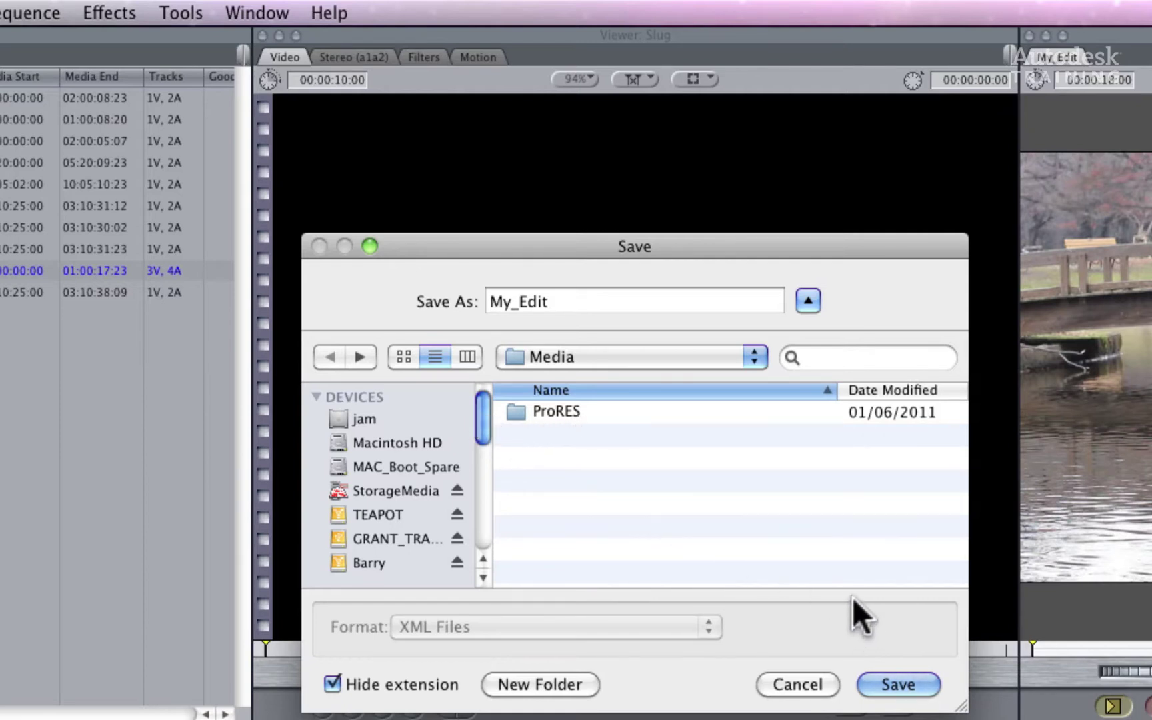
{"action": "left_click", "coordinate": [910, 692]}
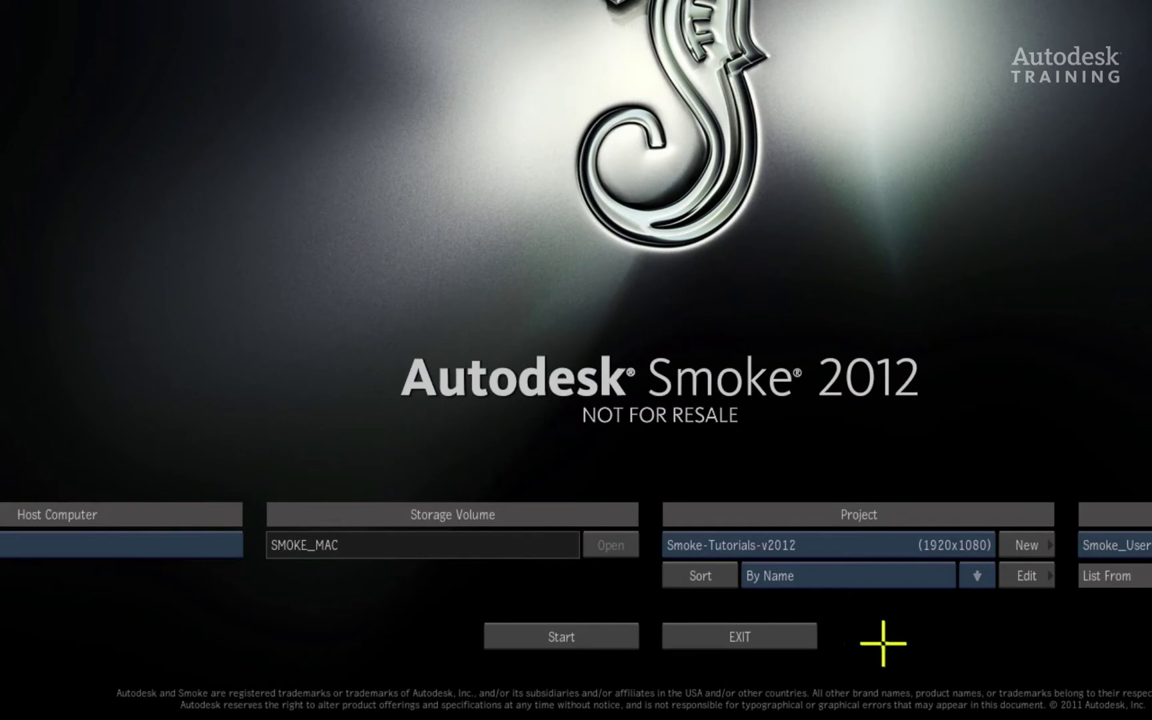
{"action": "left_click", "coordinate": [1032, 544]}
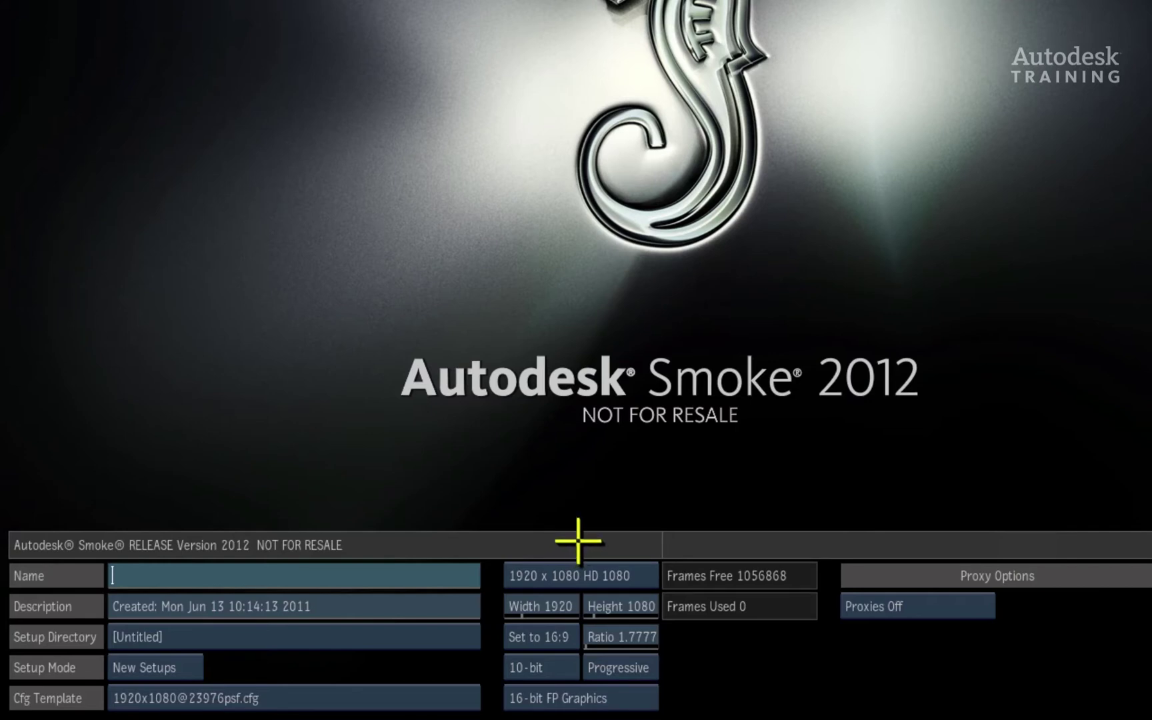
{"action": "left_click", "coordinate": [651, 572]}
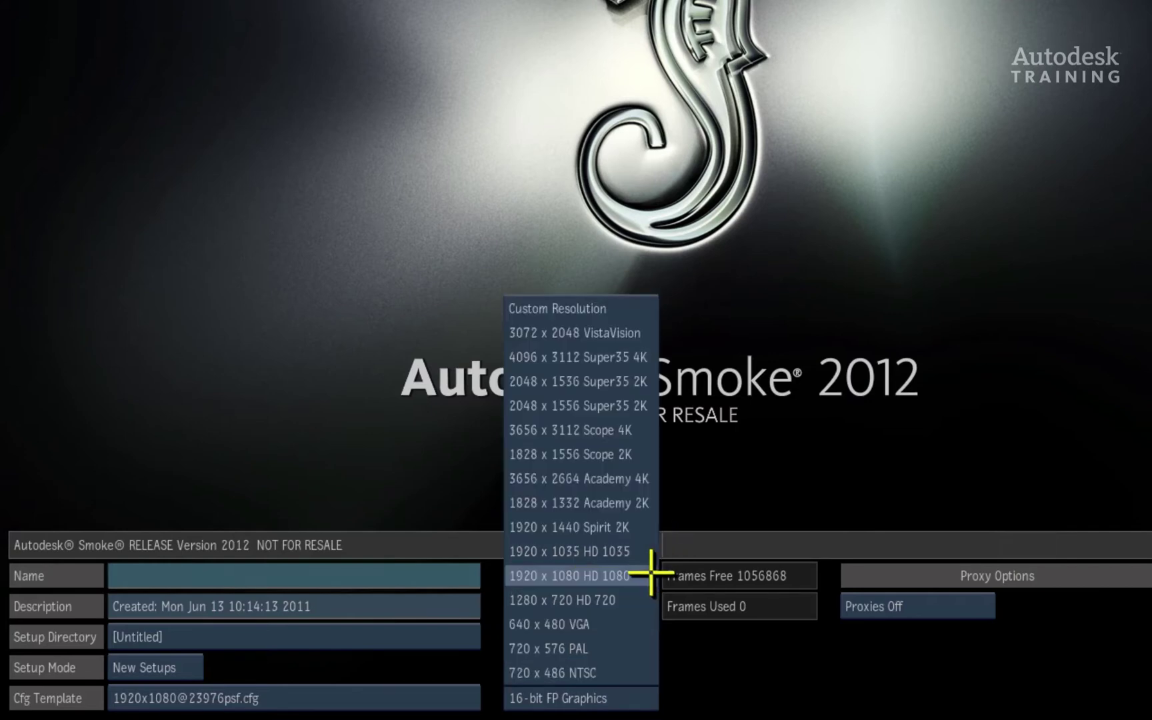
{"action": "left_click", "coordinate": [414, 697]}
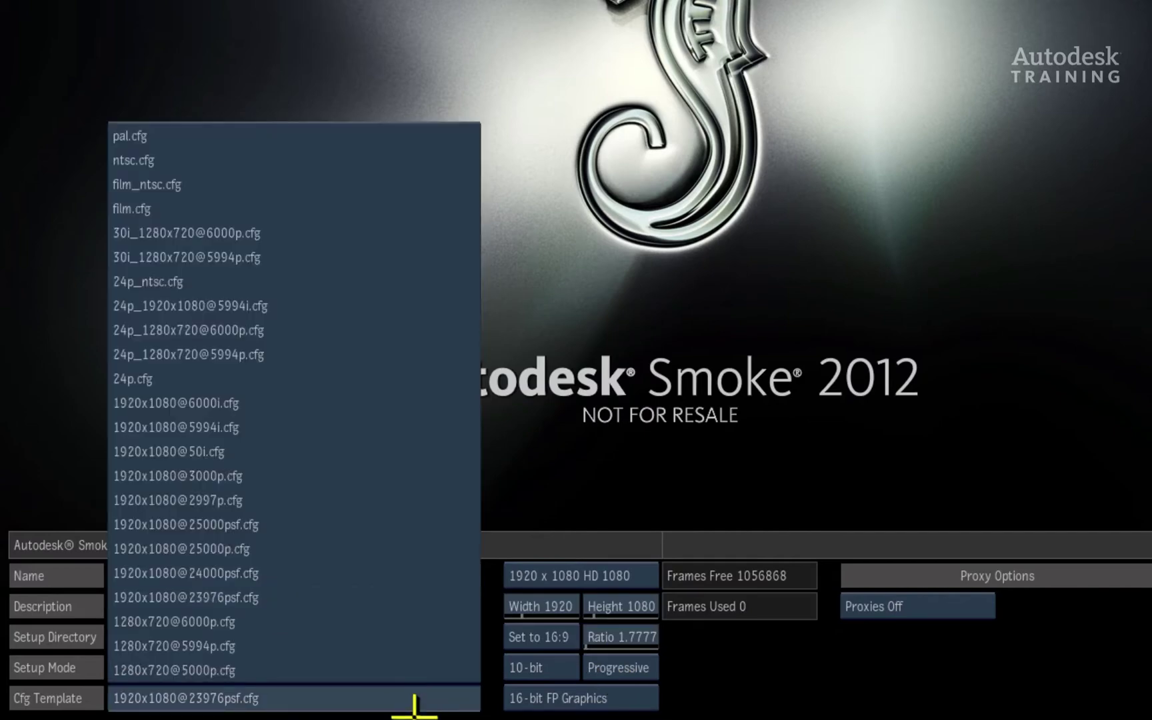
{"action": "left_click", "coordinate": [413, 697]}
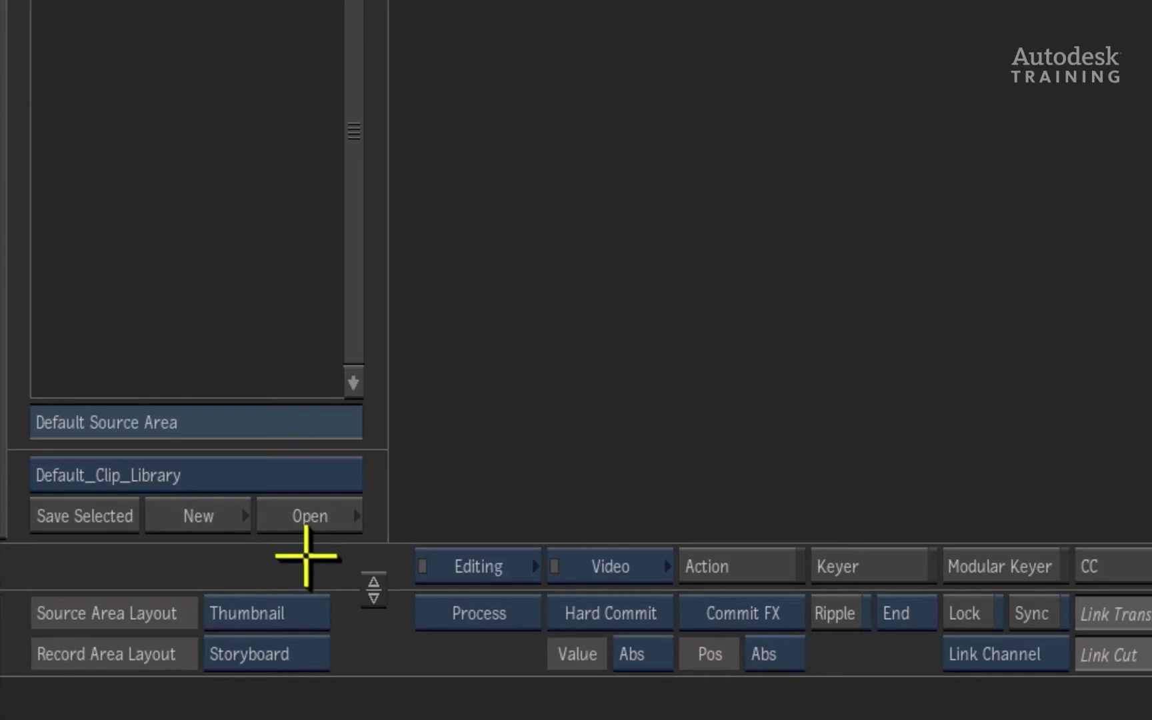
- Open the Default_Clip_Library from the EditDesk
{"action": "left_click", "coordinate": [315, 518]}
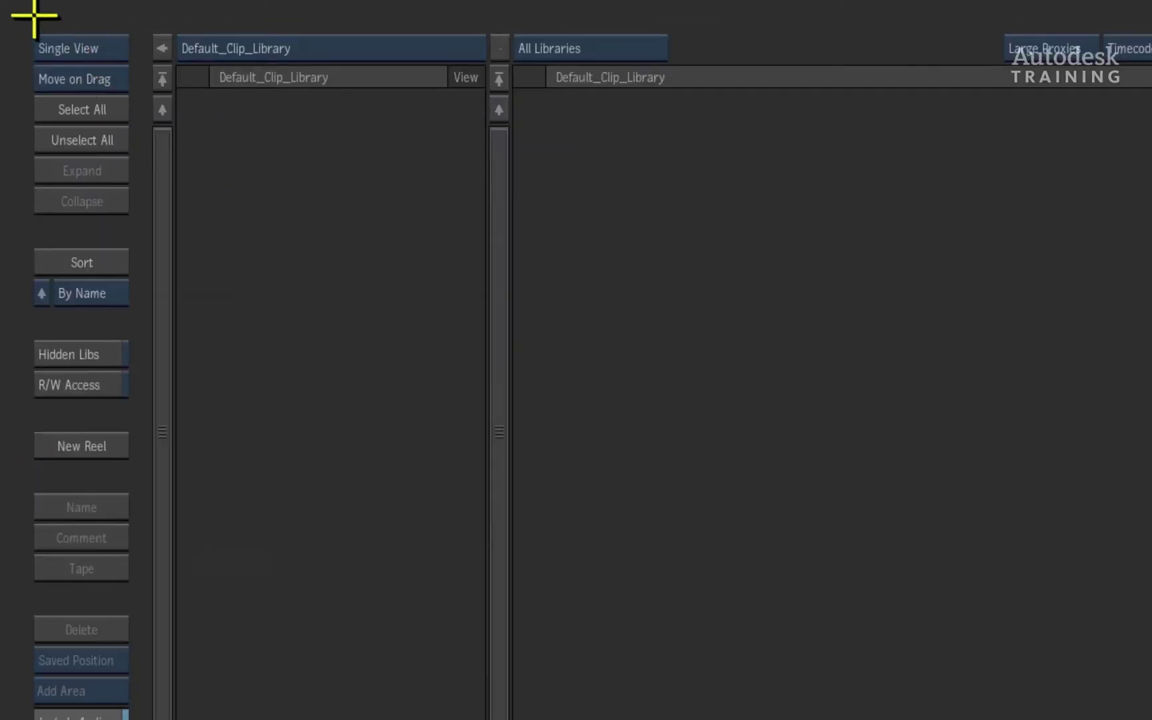
- Split the library browser and show the gateway's /Volumes listing in the lower pane
{"action": "left_click", "coordinate": [118, 41]}
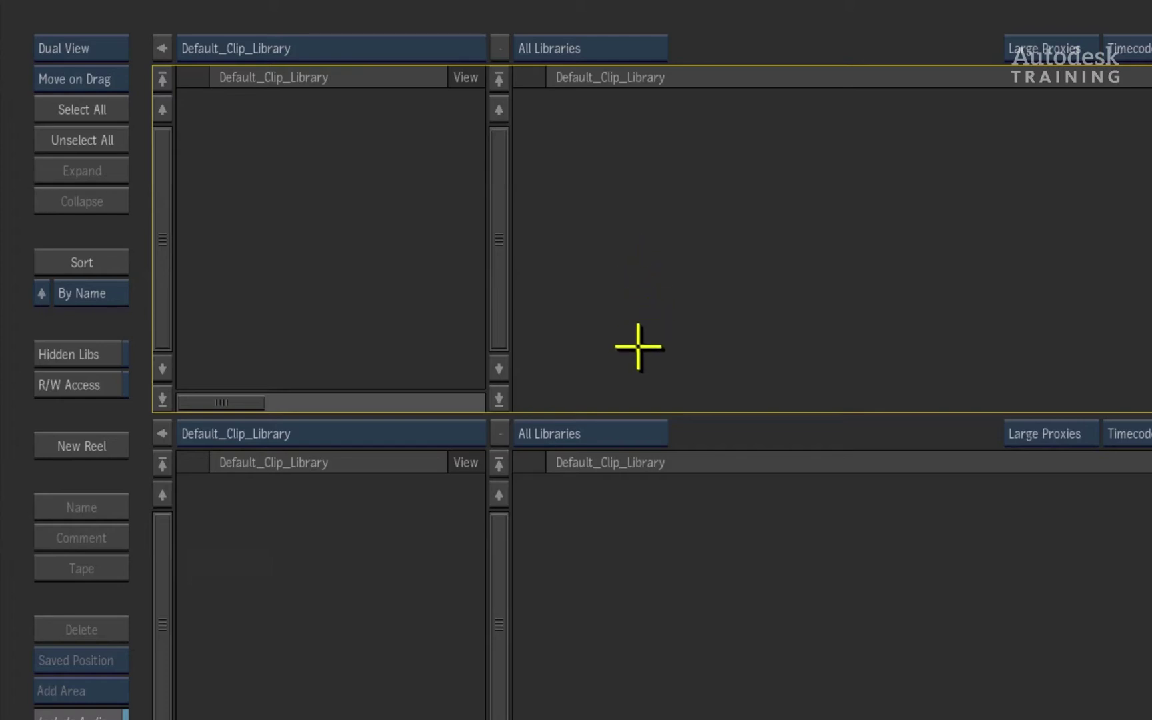
{"action": "left_click", "coordinate": [436, 432]}
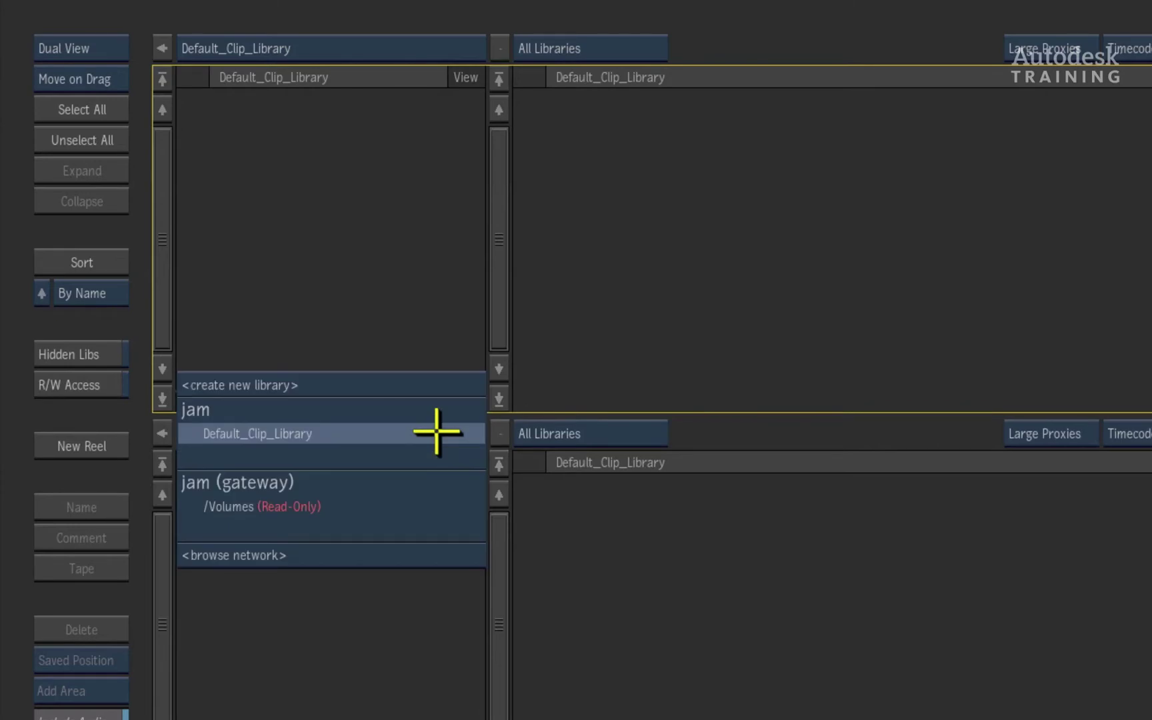
{"action": "left_click", "coordinate": [430, 505]}
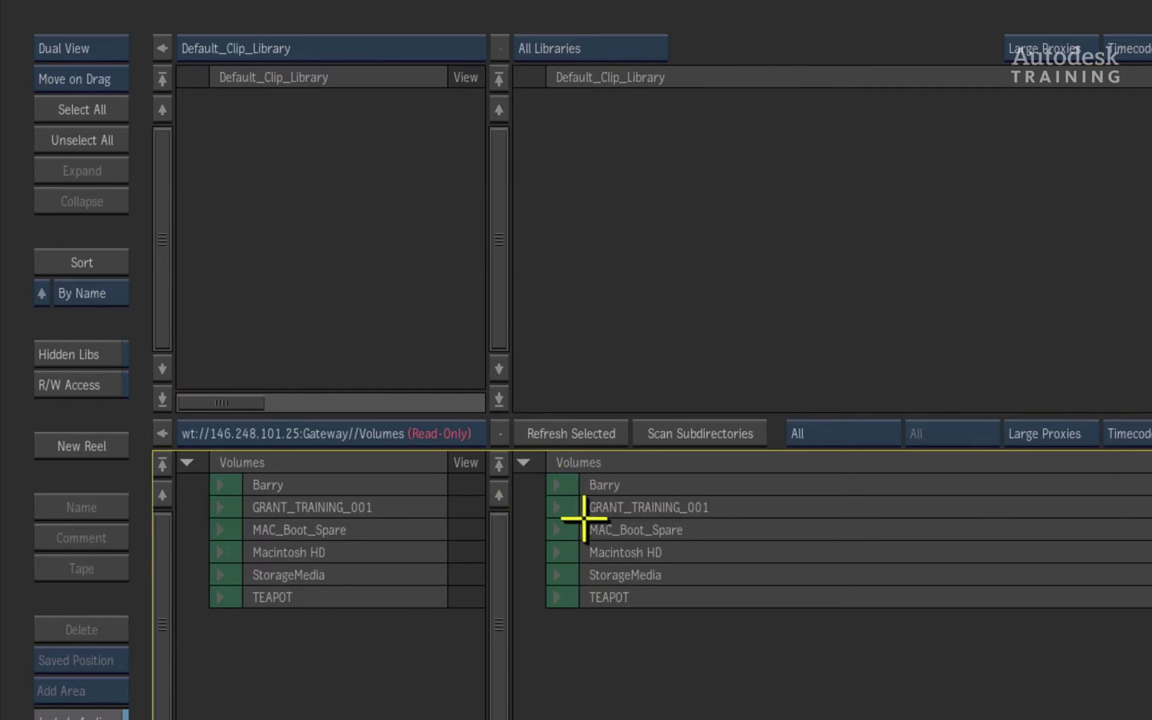
- Expand StorageMedia and Media, toggling the ProRES clip folder open and closed
{"action": "left_click", "coordinate": [557, 574]}
{"action": "scroll", "coordinate": [514, 588], "scroll_direction": "down", "scroll_amount": 4}
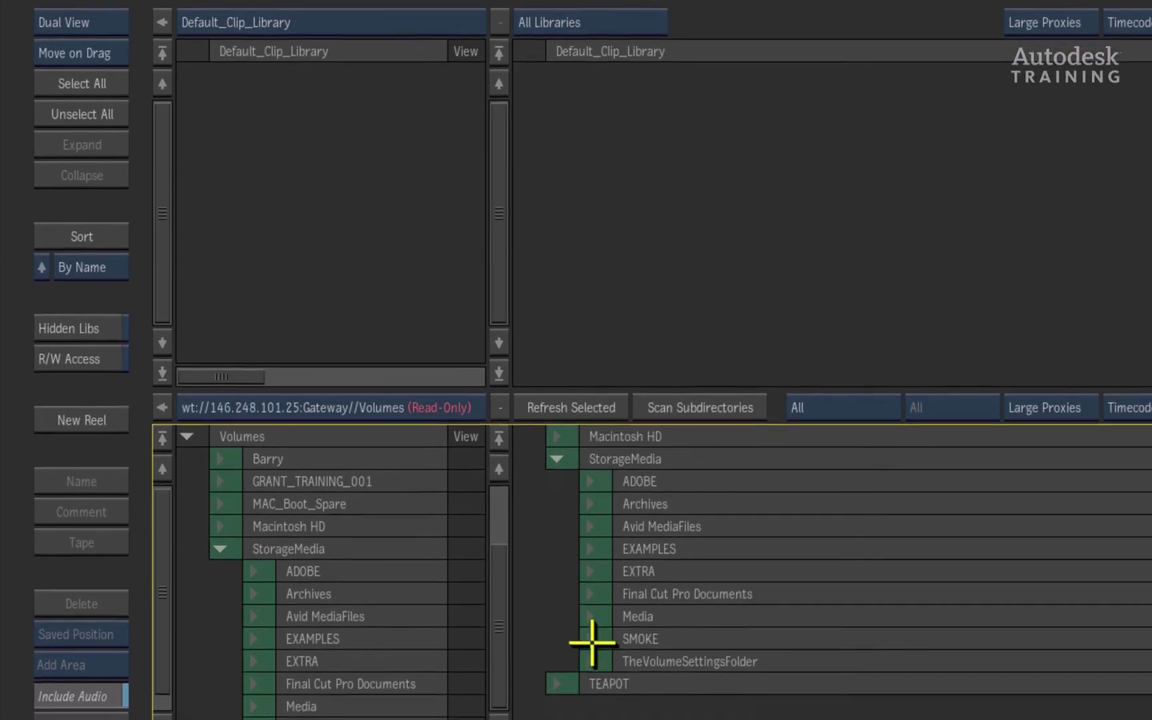
{"action": "left_click", "coordinate": [589, 596]}
{"action": "scroll", "coordinate": [496, 575], "scroll_direction": "down", "scroll_amount": 6}
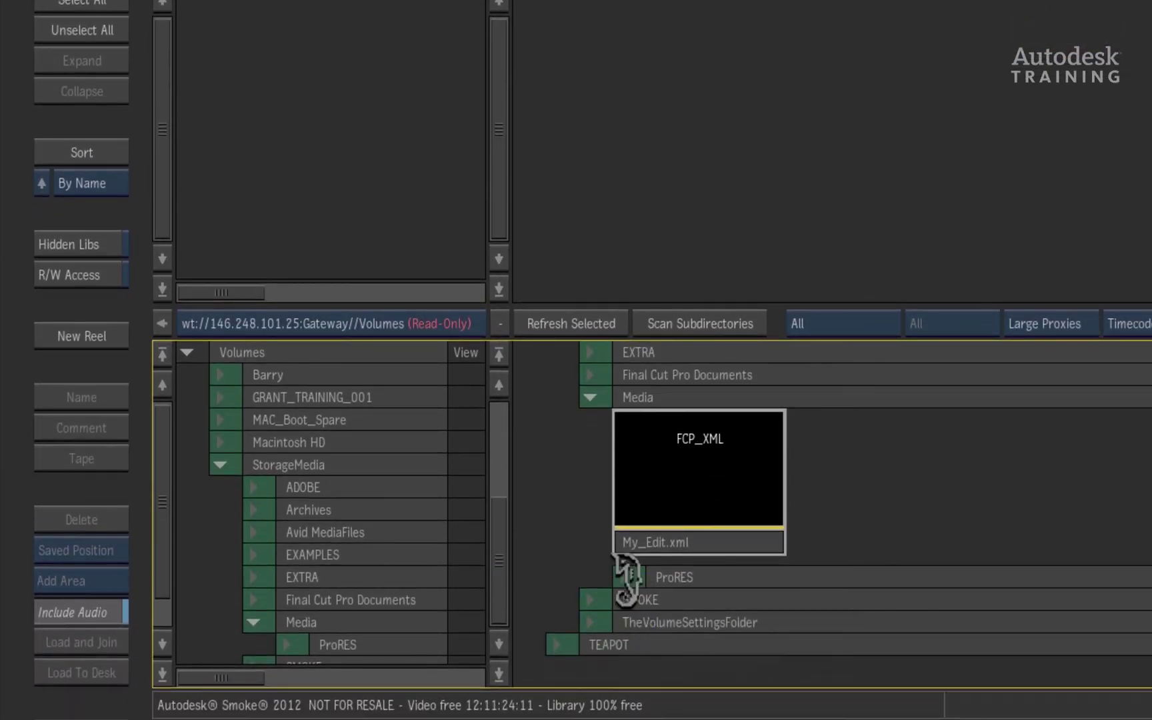
{"action": "scroll", "coordinate": [500, 536], "scroll_direction": "down", "scroll_amount": 3}
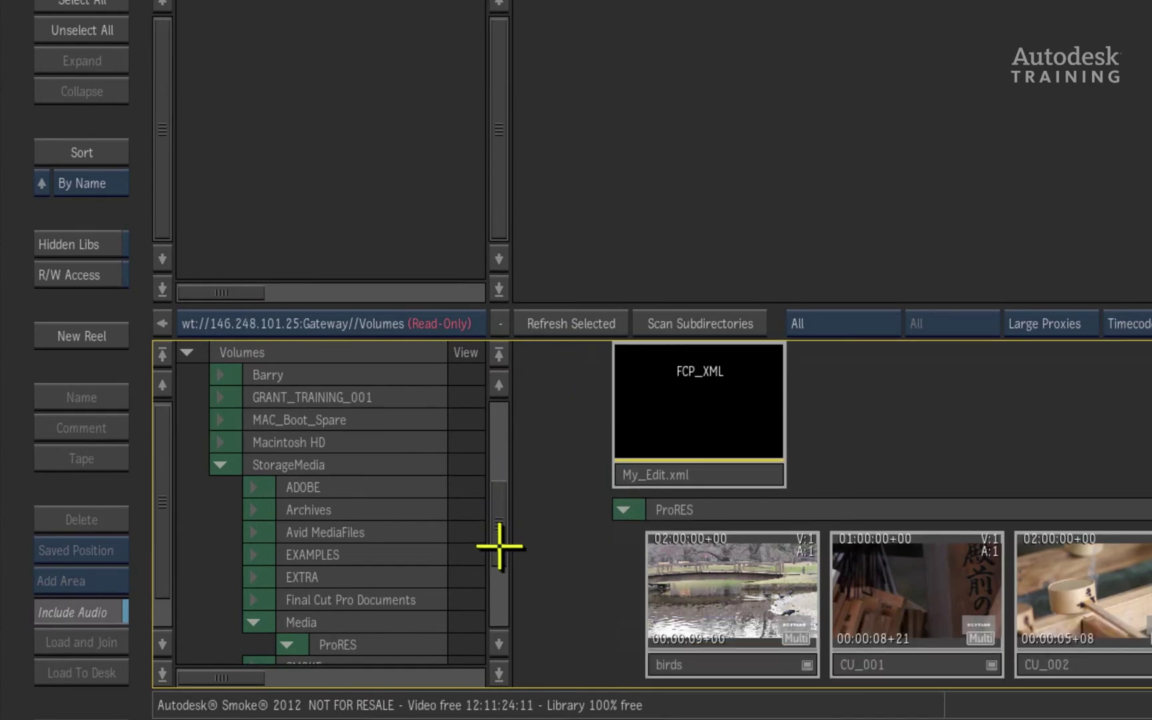
{"action": "scroll", "coordinate": [500, 526], "scroll_direction": "up", "scroll_amount": 1}
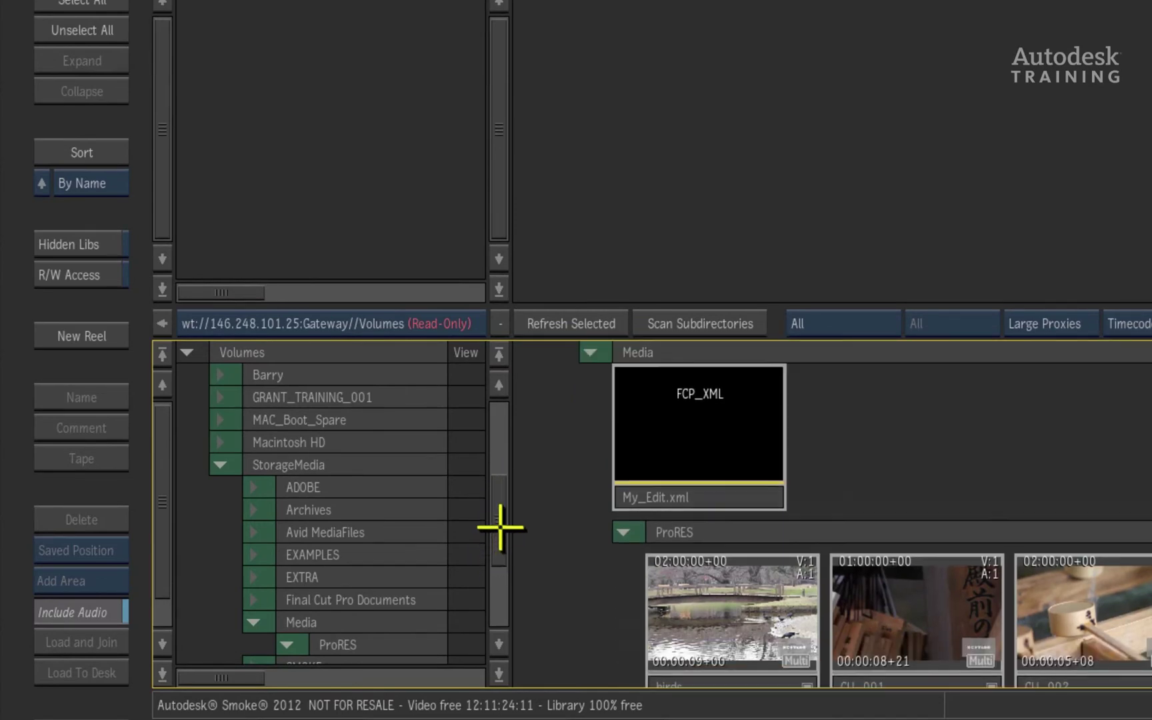
{"action": "scroll", "coordinate": [500, 524], "scroll_direction": "up", "scroll_amount": 4}
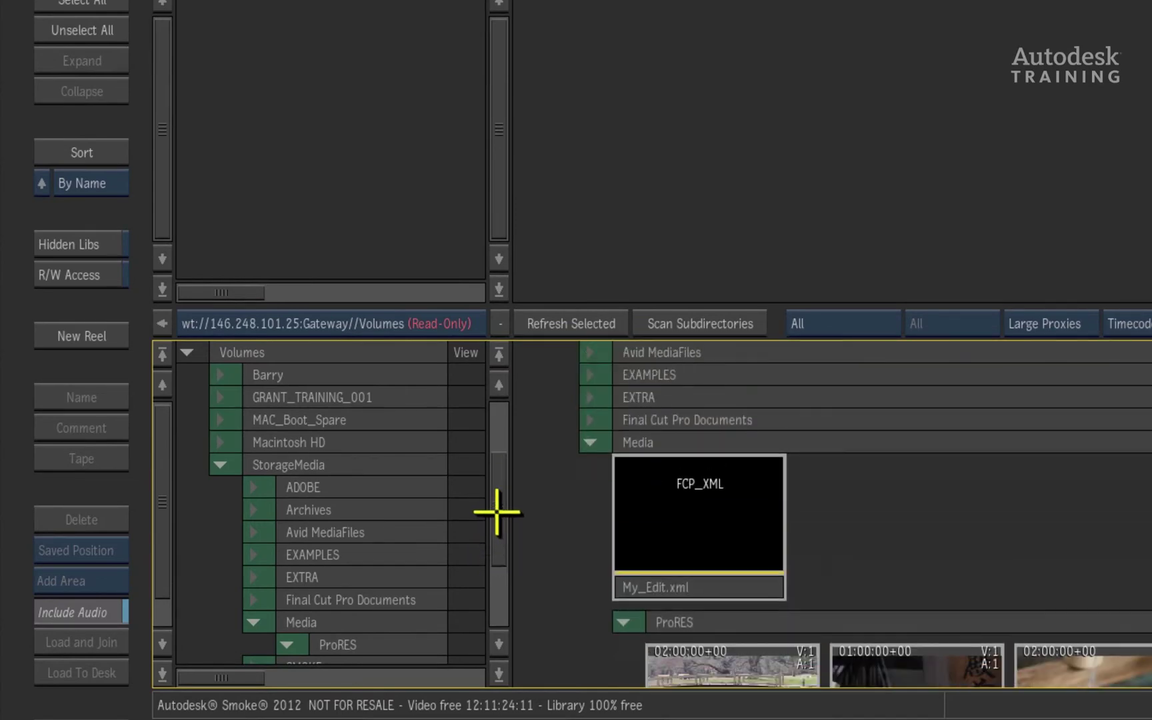
{"action": "left_click", "coordinate": [625, 622]}
{"action": "scroll", "coordinate": [497, 576], "scroll_direction": "down", "scroll_amount": 3}
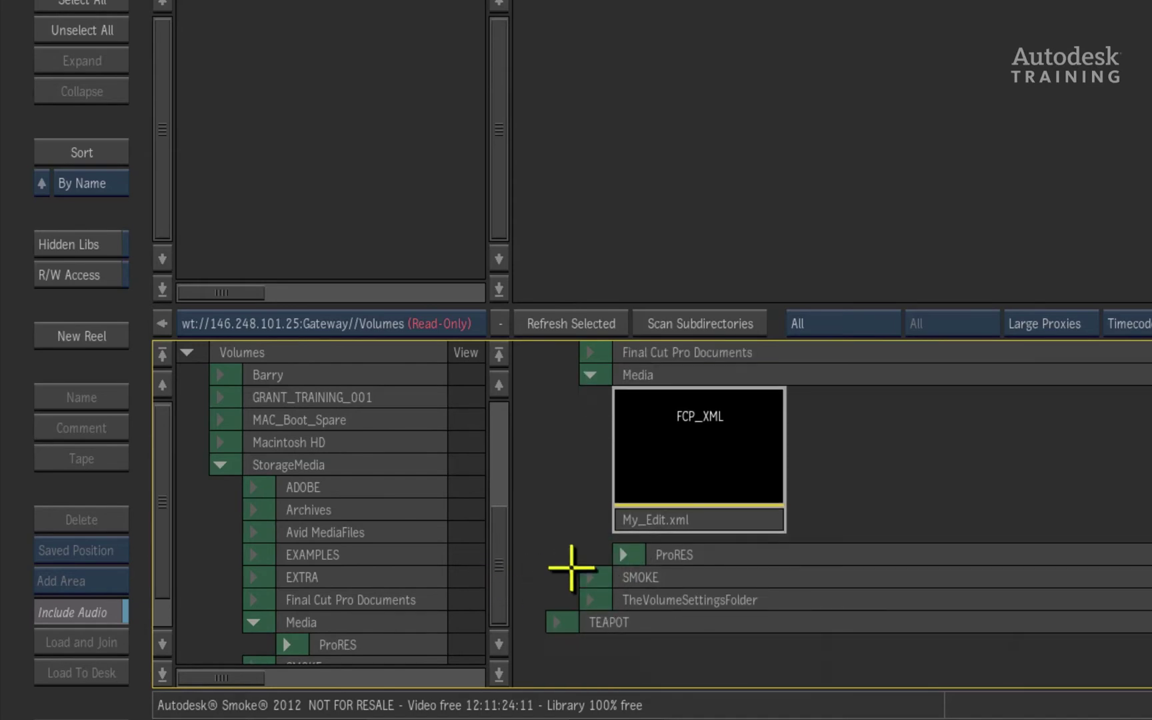
{"action": "left_click", "coordinate": [625, 554]}
{"action": "left_click", "coordinate": [627, 552]}
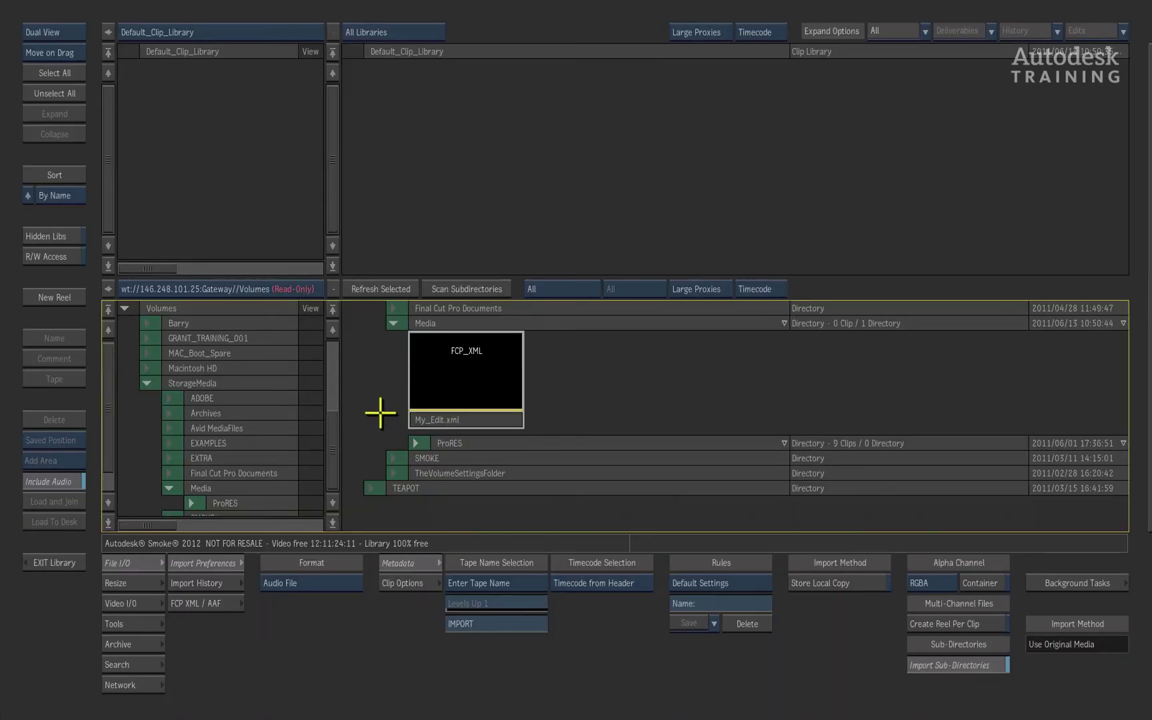
- Preview My_Edit.xml's clip info: FCP XML, 1920x1080, 23.976 fps, 3 video tracks, 18 seconds
{"action": "left_click", "coordinate": [488, 418]}
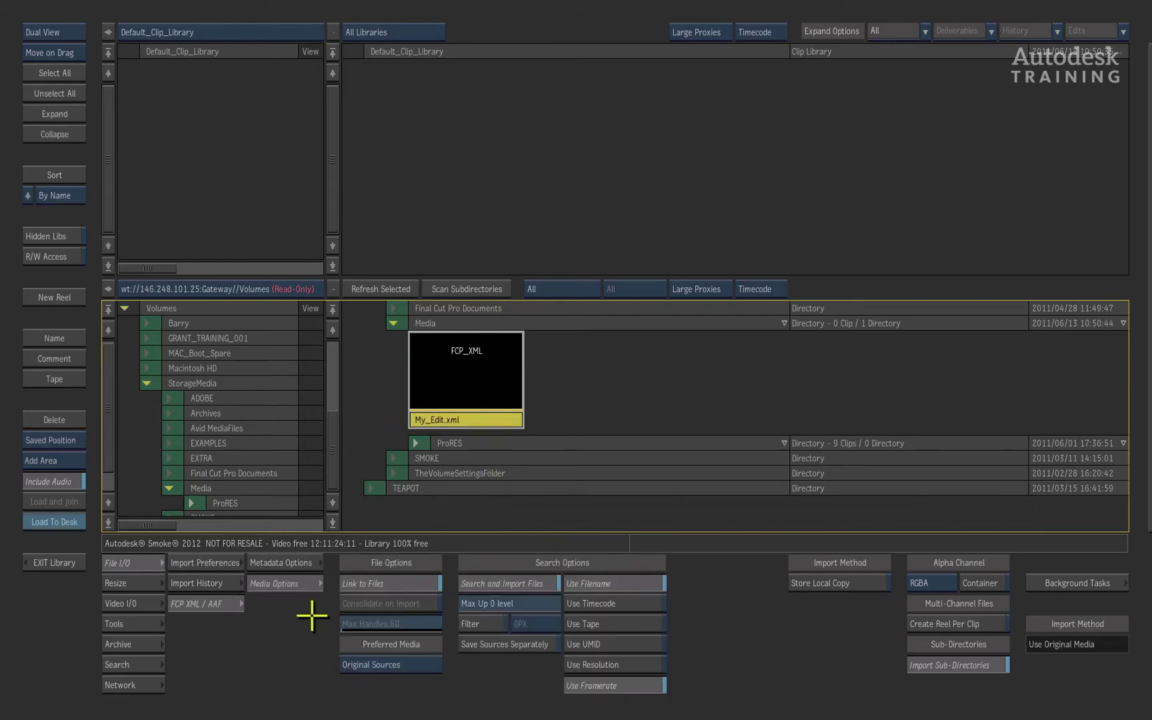
{"action": "left_click", "coordinate": [298, 562]}
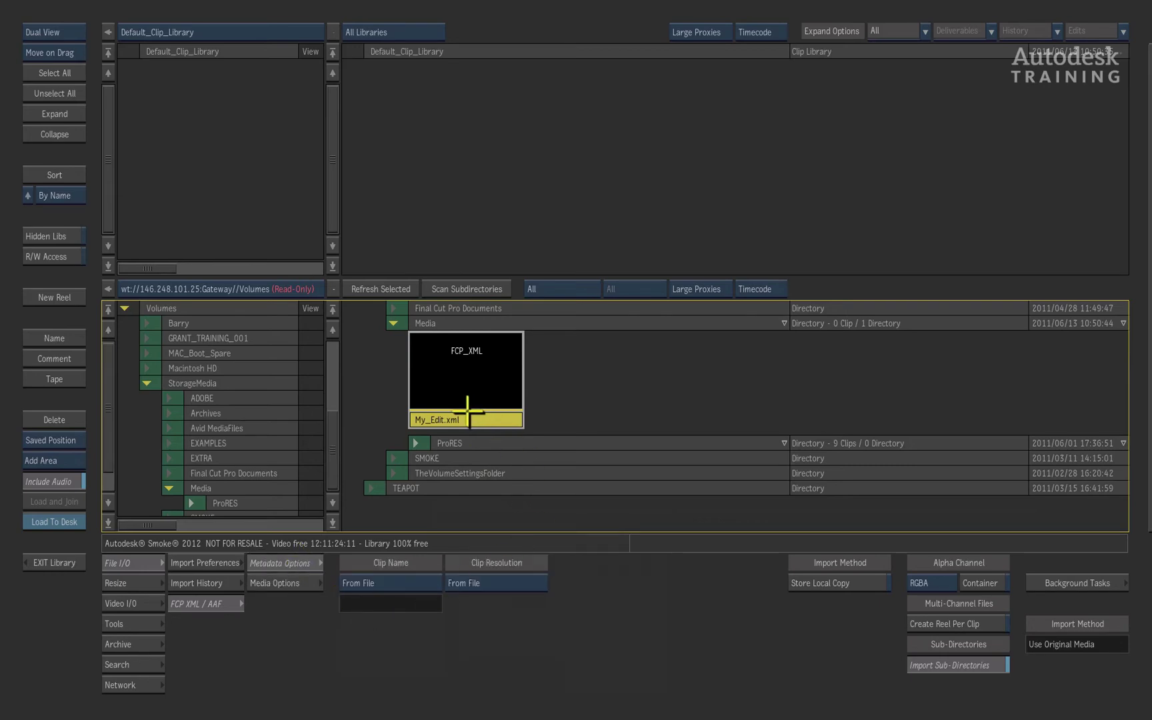
{"action": "left_click", "coordinate": [496, 412]}
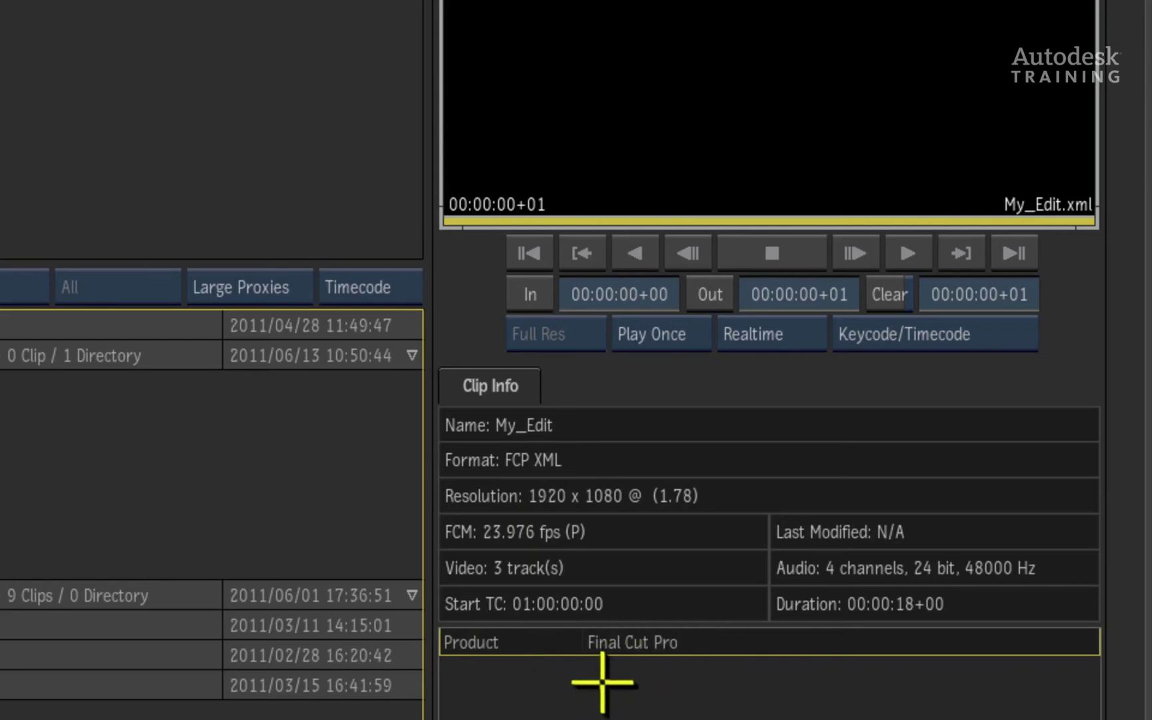
- Close the preview, try Select Resolution at 1920 x 1080 HD 1080, then revert Clip Resolution to From File
{"action": "left_click", "coordinate": [1106, 596]}
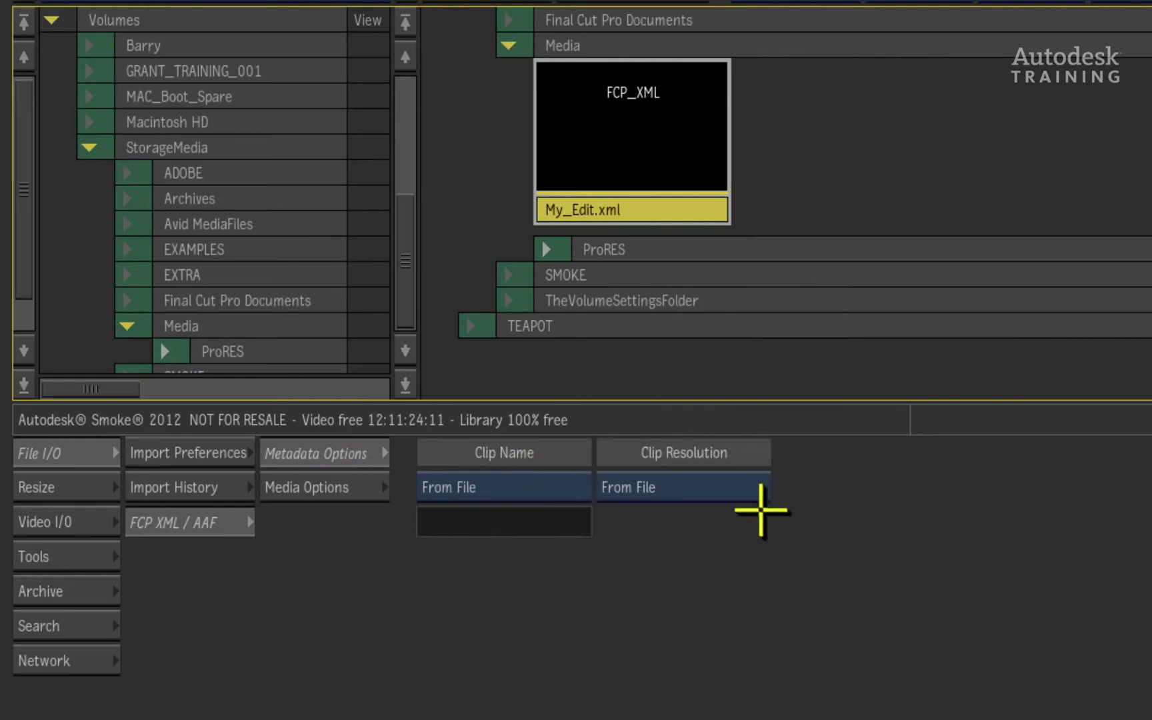
{"action": "left_click", "coordinate": [749, 492]}
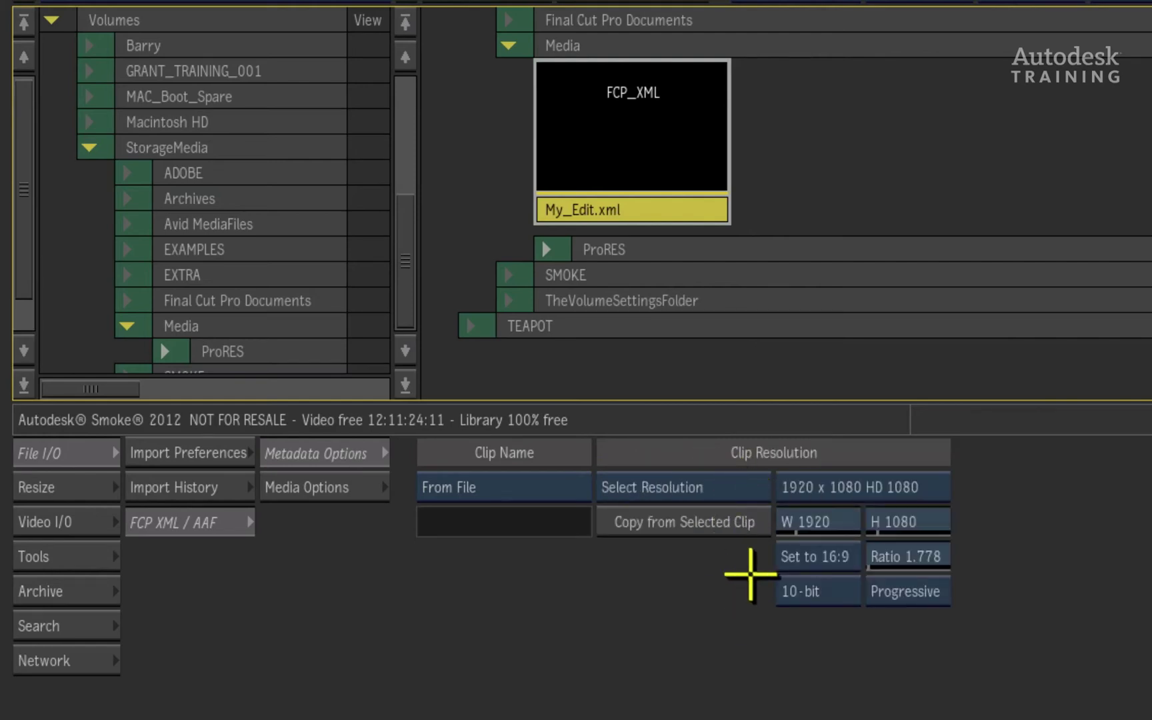
{"action": "left_click", "coordinate": [940, 480]}
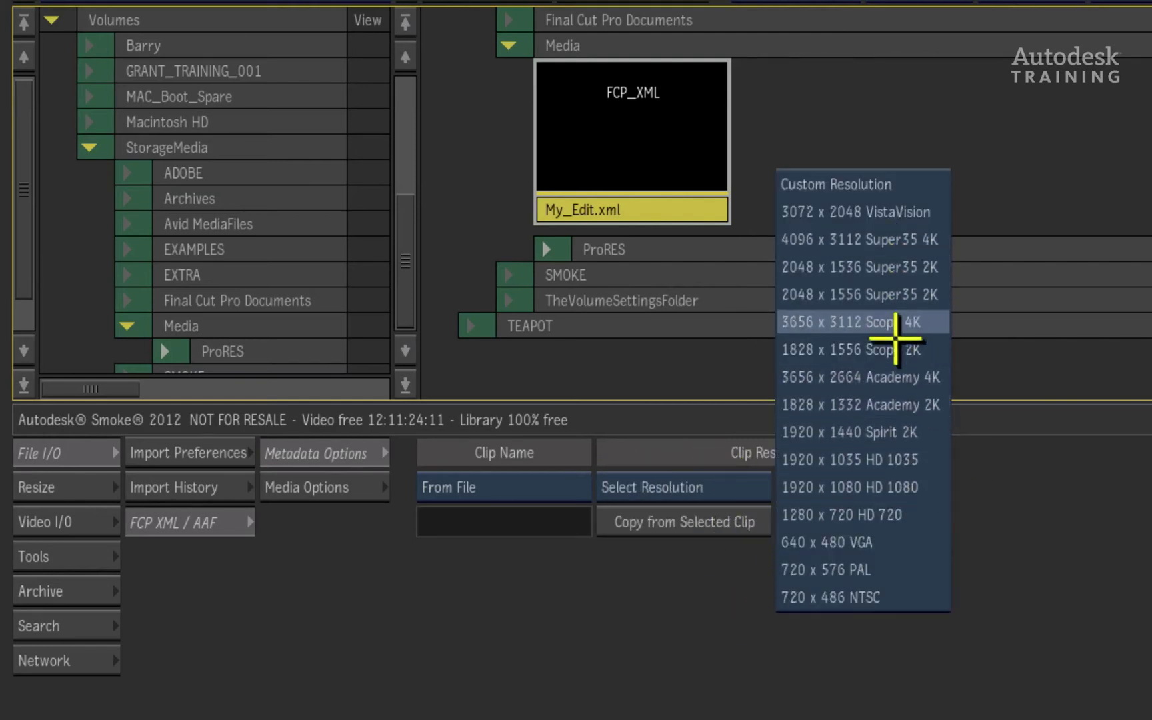
{"action": "left_click", "coordinate": [931, 485]}
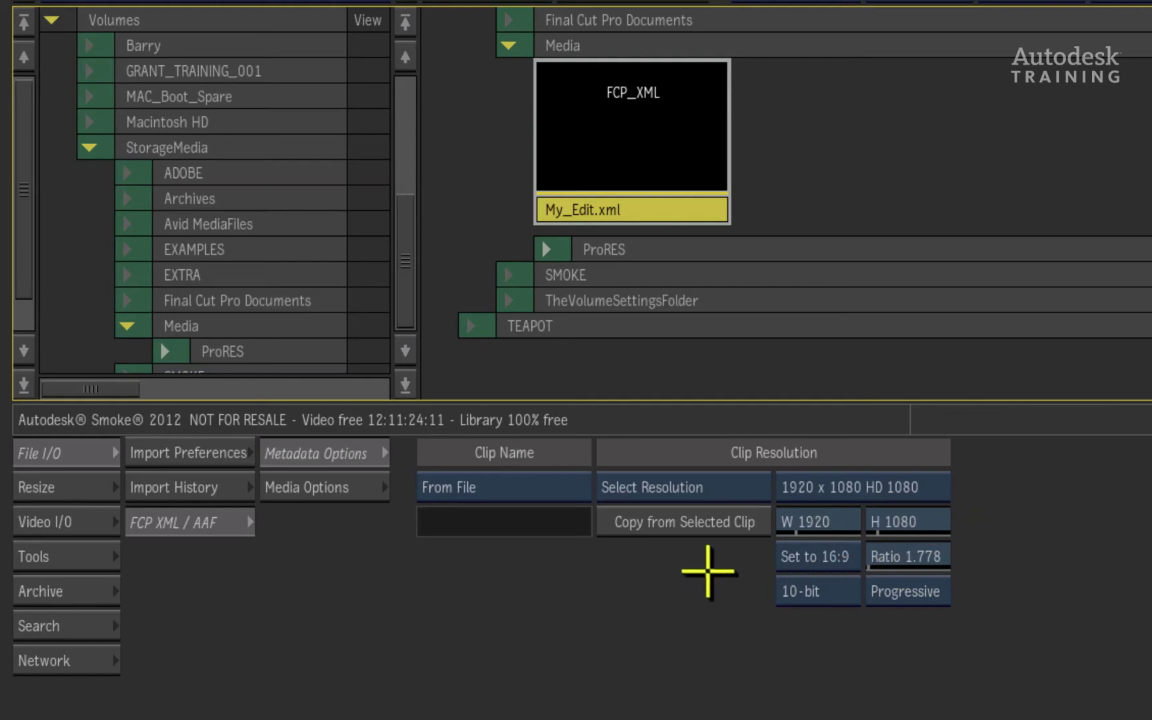
{"action": "left_click", "coordinate": [736, 487]}
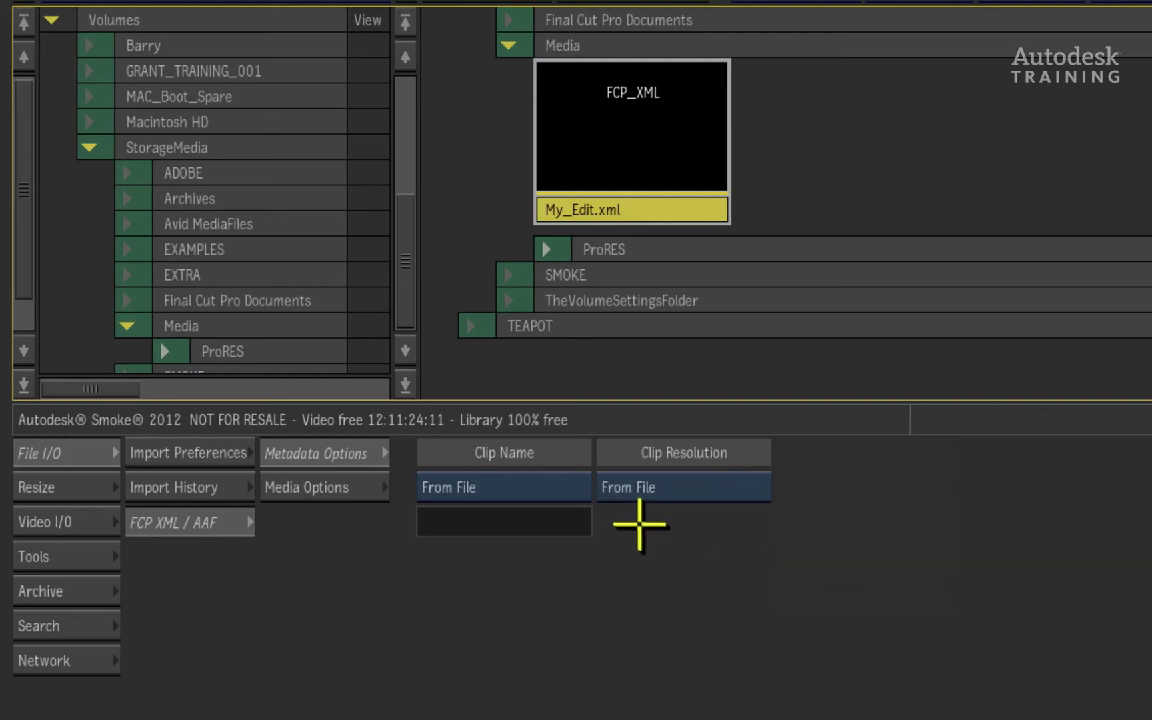
- Show the FCP XML media options: link to files, search and import by filename
{"action": "left_click", "coordinate": [312, 487]}
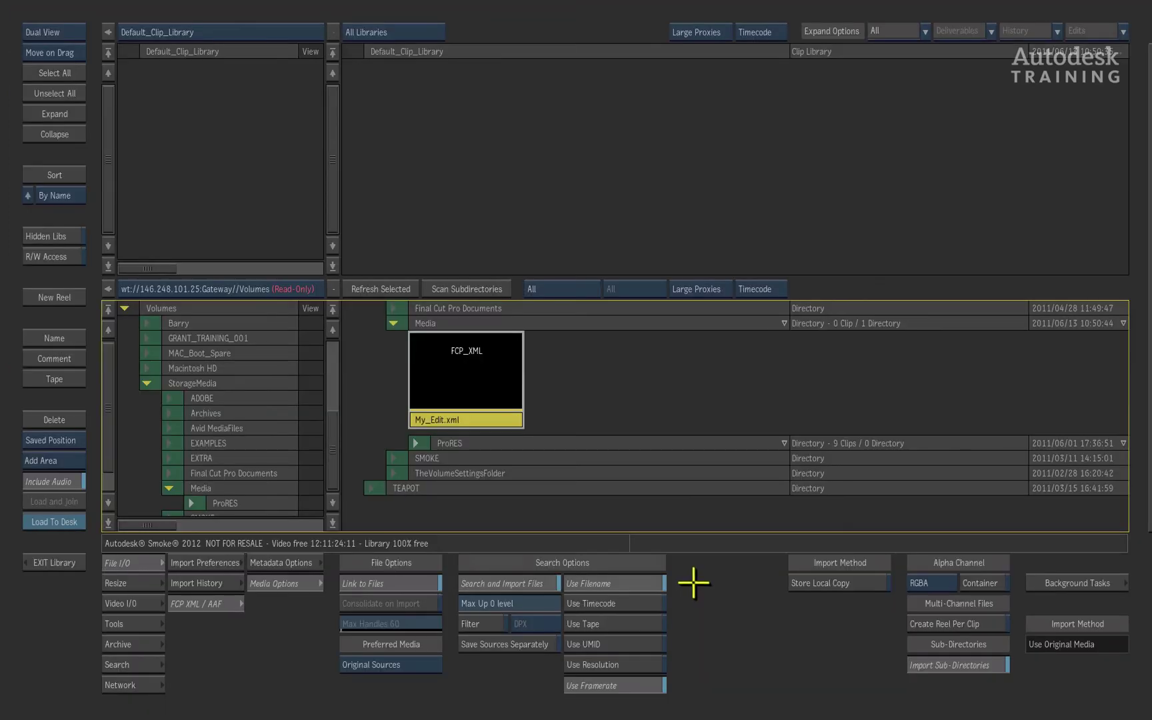
- Drag My_Edit.xml into Default_Clip_Library, then load the imported My_Edit clip onto the EditDesk
{"action": "left_click_drag", "start_coordinate": [496, 416], "coordinate": [494, 156]}
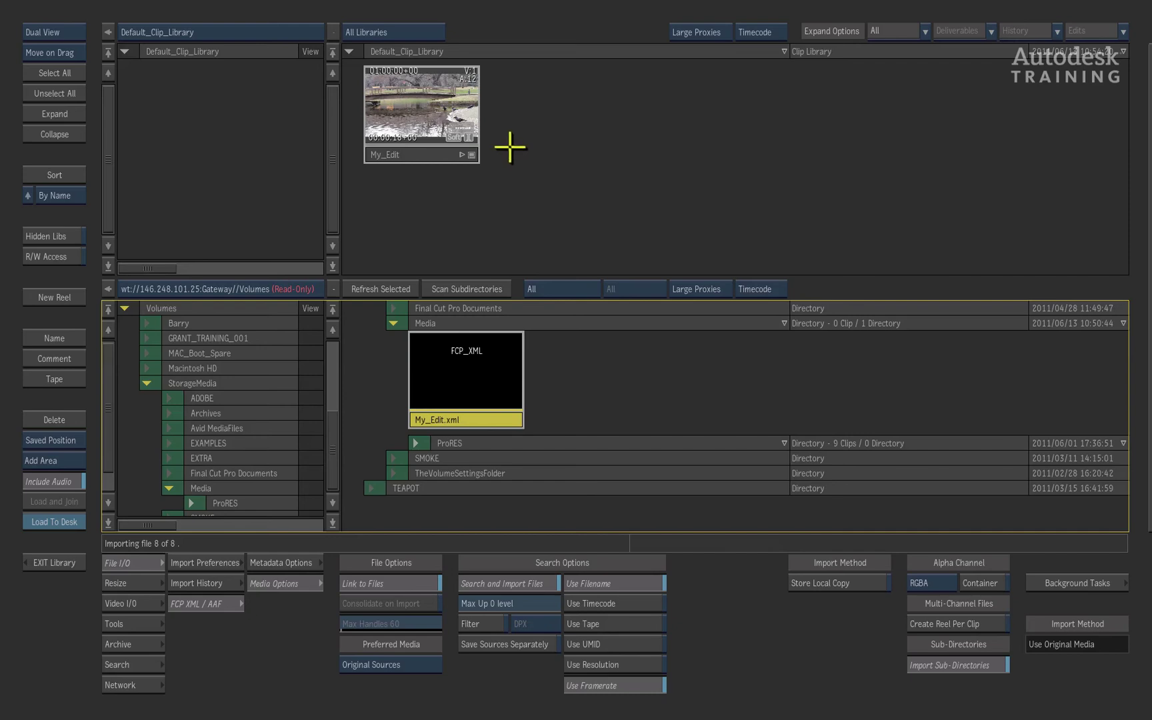
{"action": "left_click", "coordinate": [421, 158]}
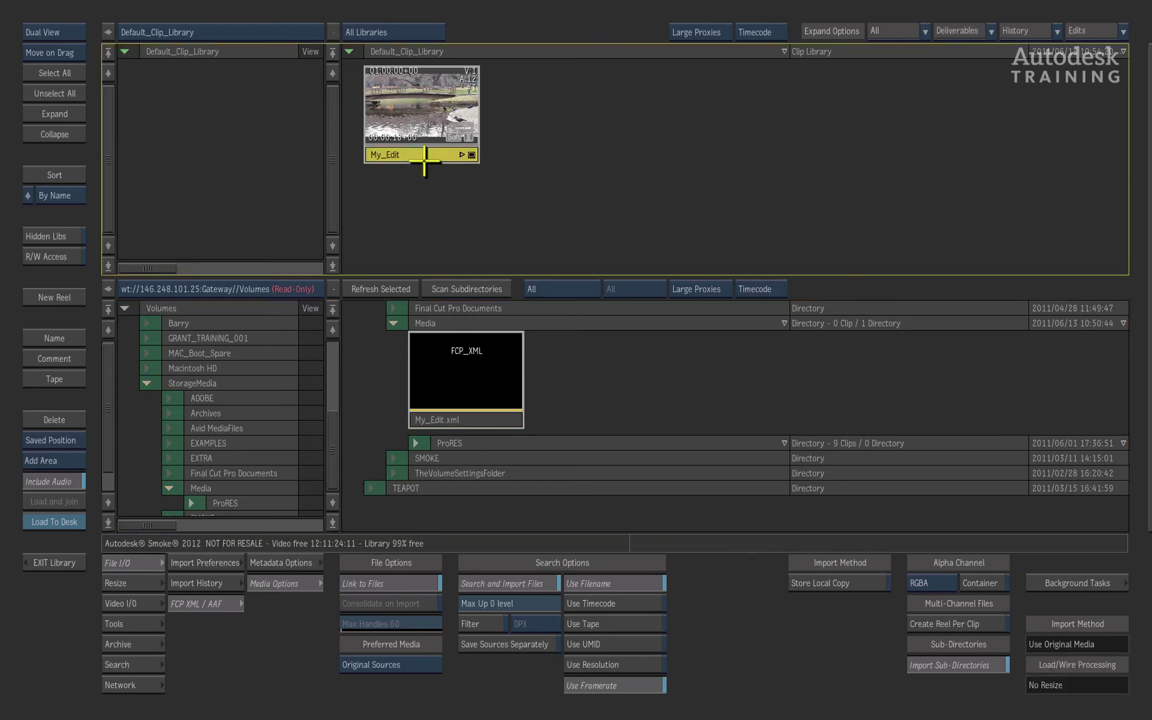
{"action": "left_click", "coordinate": [38, 522]}
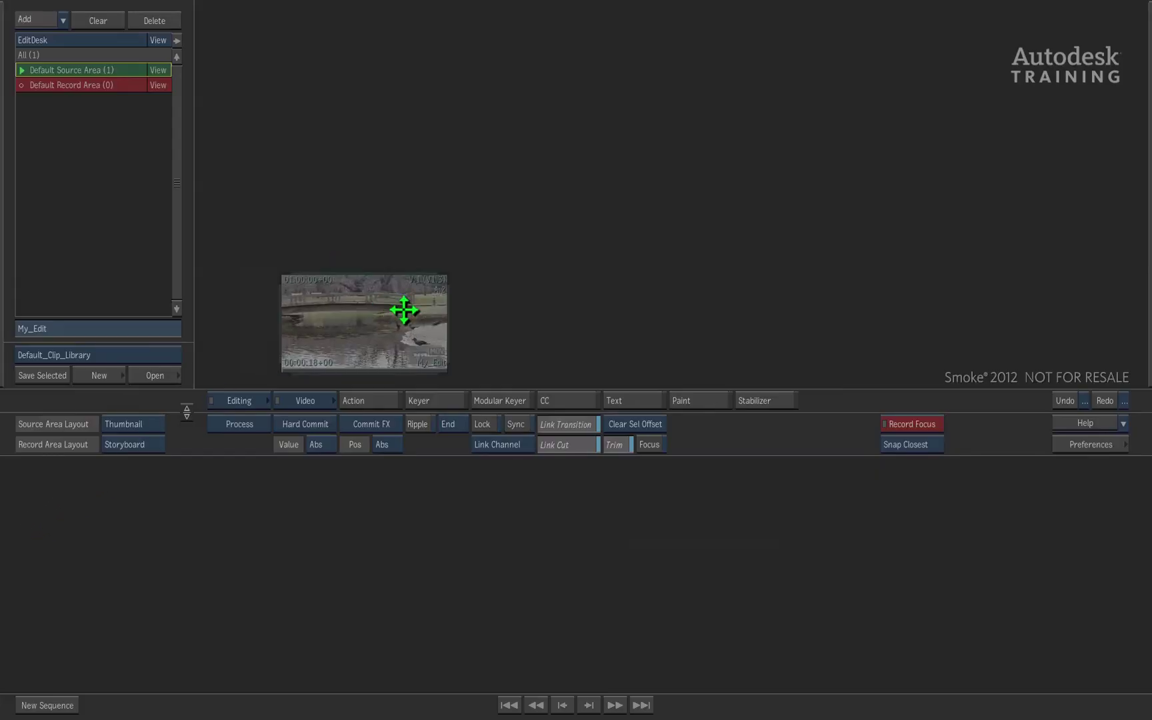
- Show My_Edit as a record timeline, scrub to about 01:00:08+12 and back, and check CU_Water_get's clip info
{"action": "left_click", "coordinate": [560, 586]}
{"action": "left_click", "coordinate": [560, 587]}
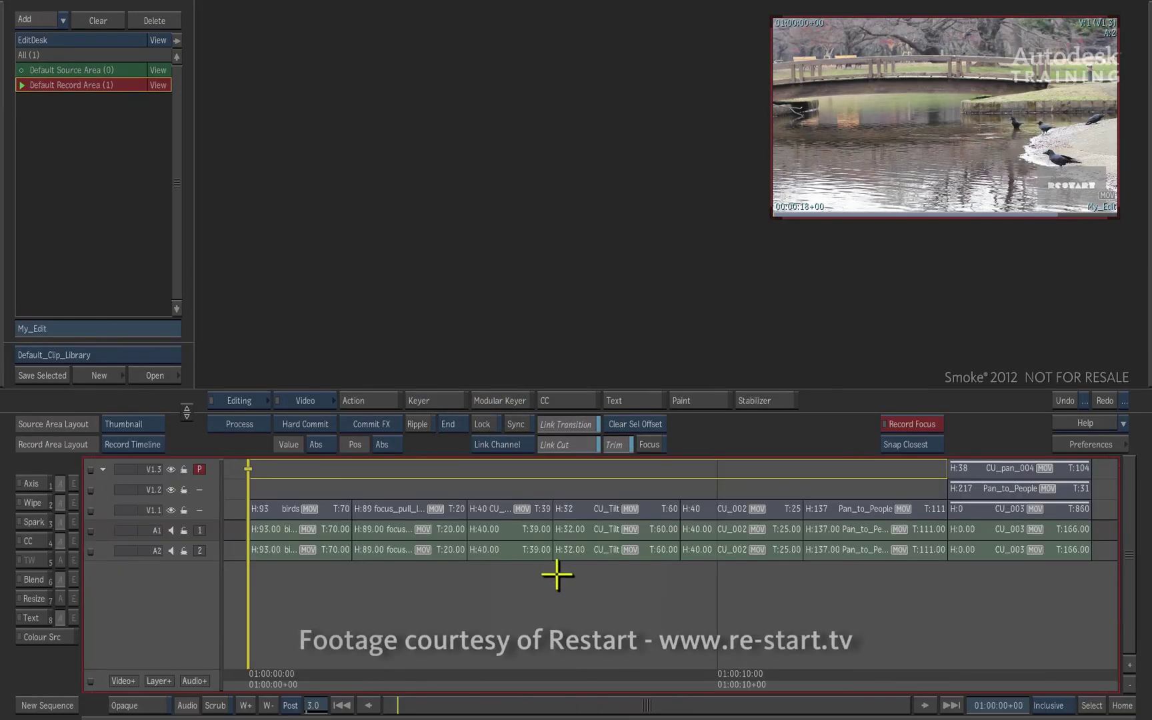
{"action": "left_click_drag", "start_coordinate": [252, 682], "coordinate": [743, 566]}
{"action": "left_click_drag", "start_coordinate": [658, 585], "coordinate": [517, 593]}
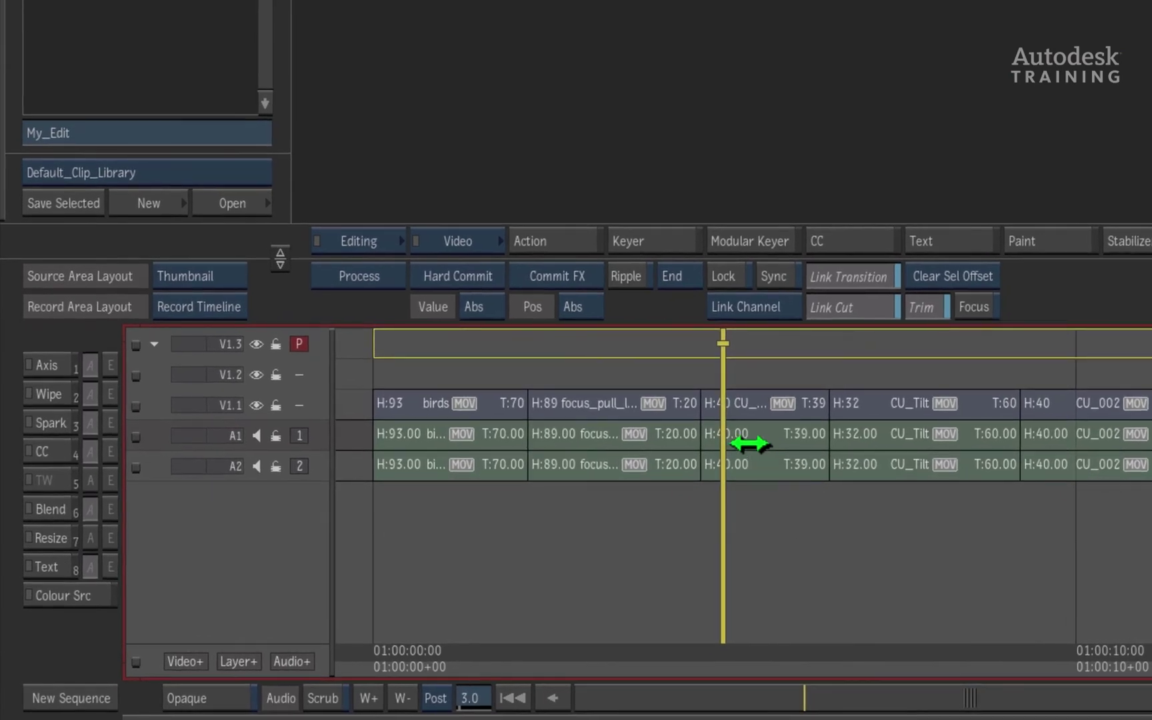
{"action": "key", "text": "alt"}
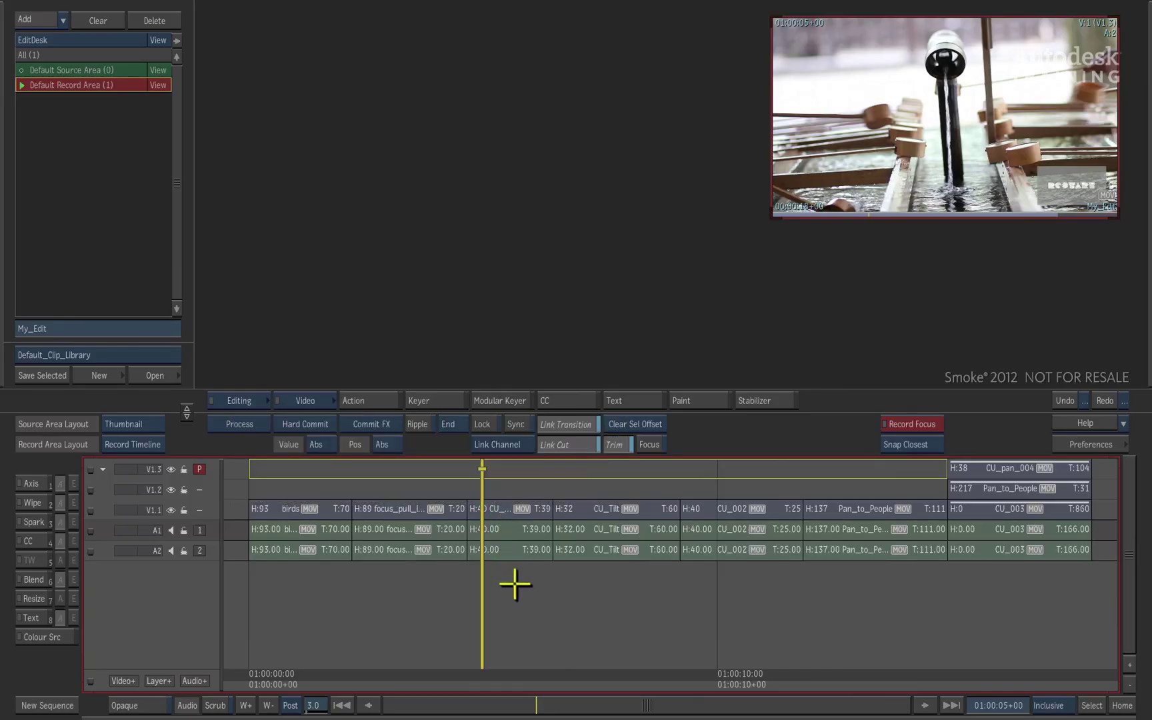
{"action": "key", "text": "Home"}
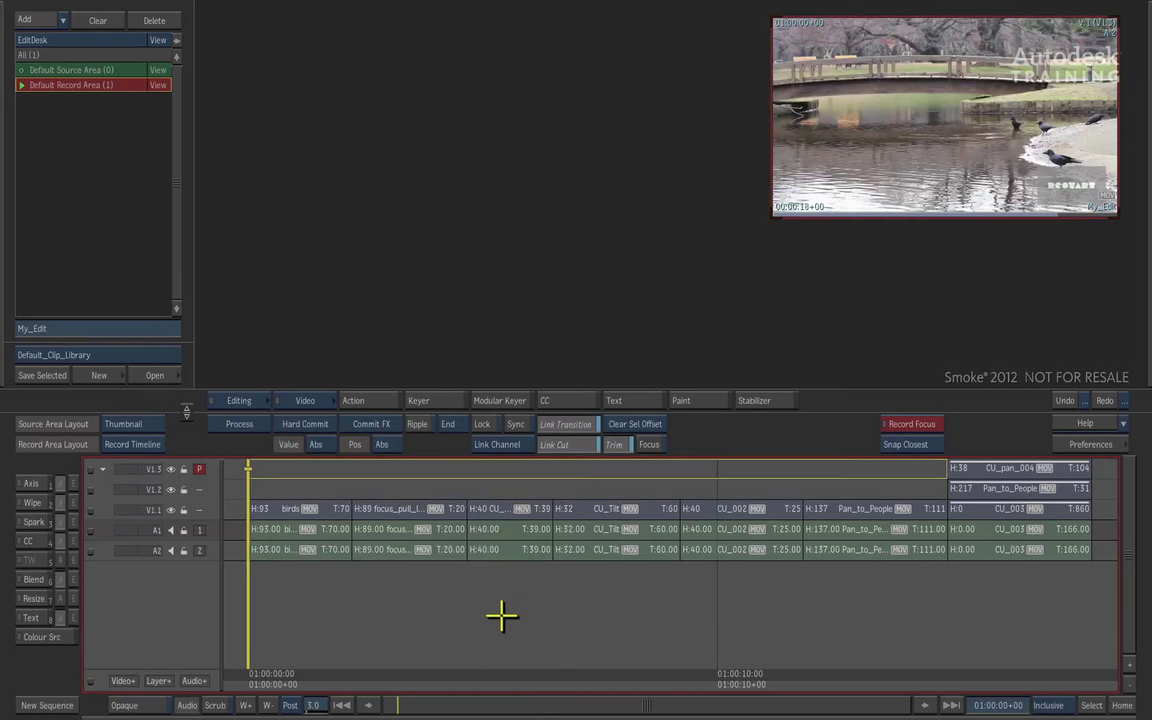